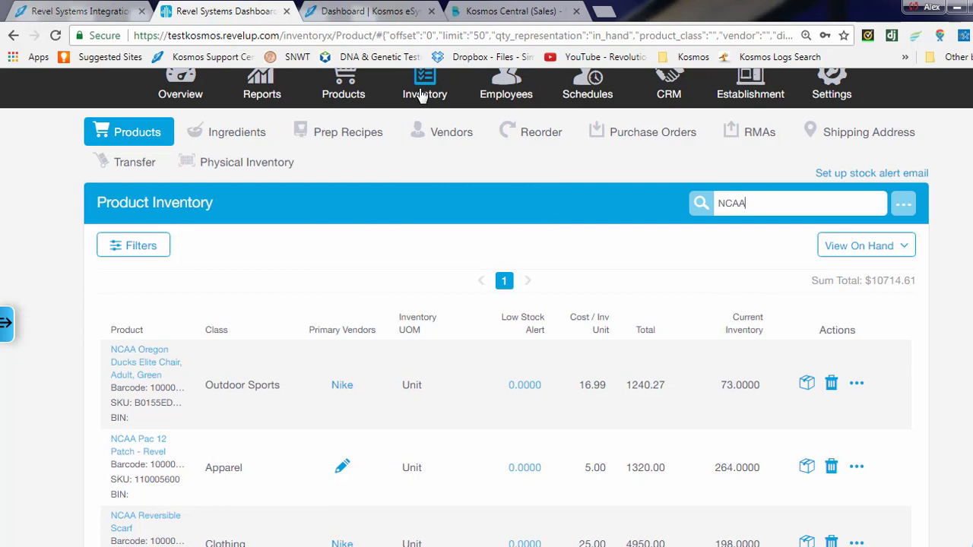
# Step: Reload the Inventory section's product list and open its customized Excel export page
pyautogui.click(415, 92)
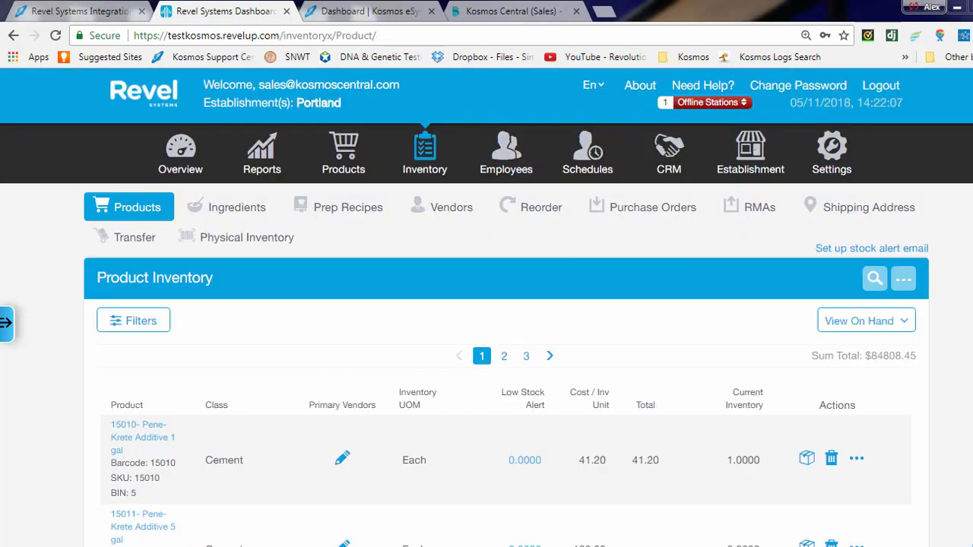
pyautogui.click(903, 278)
pyautogui.moveTo(798, 348)
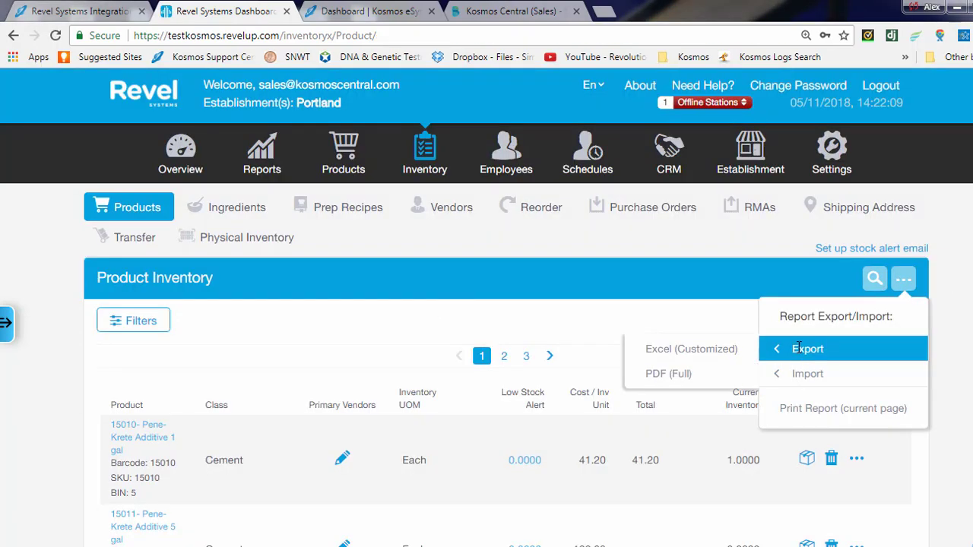
pyautogui.click(682, 352)
# Step: Filter the product inventory export by the Mens category within Clothing
pyautogui.click(282, 270)
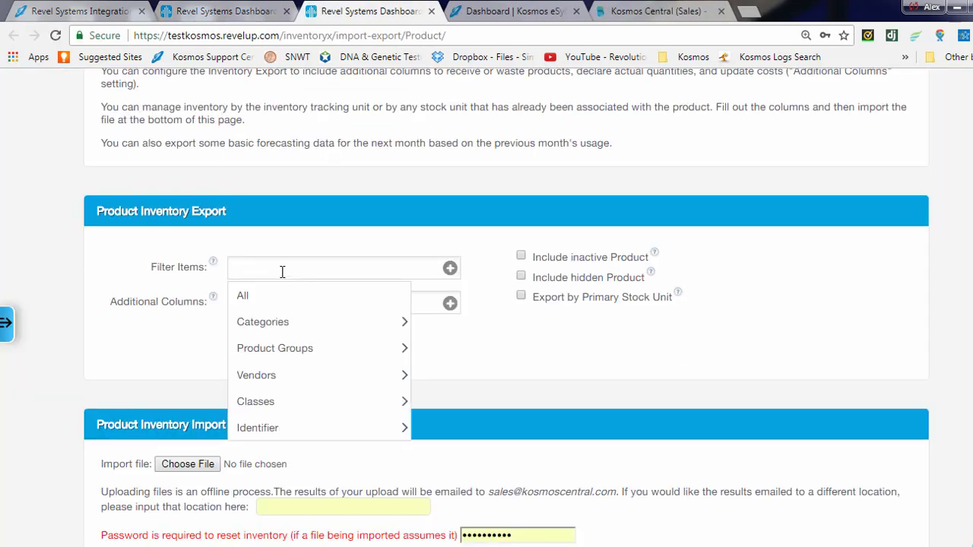
pyautogui.moveTo(285, 324)
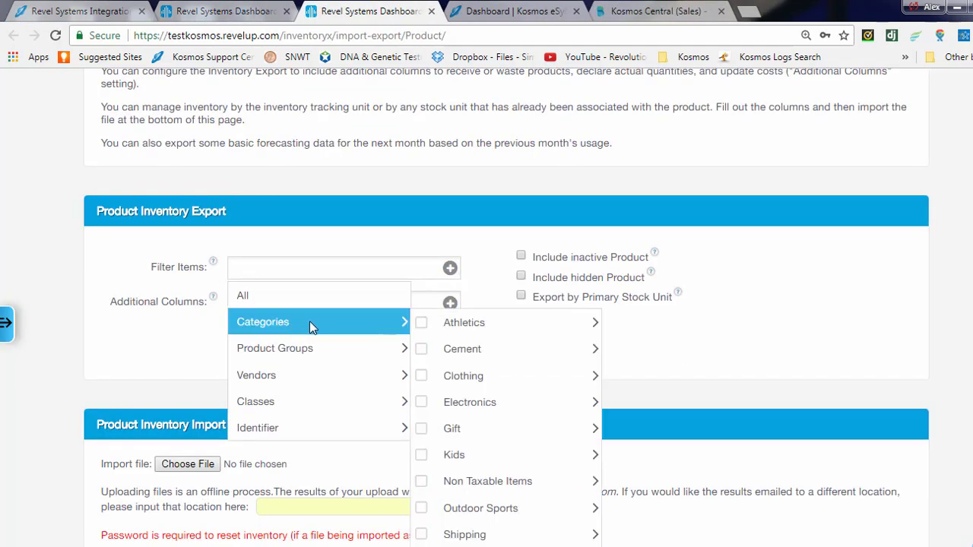
pyautogui.moveTo(470, 375)
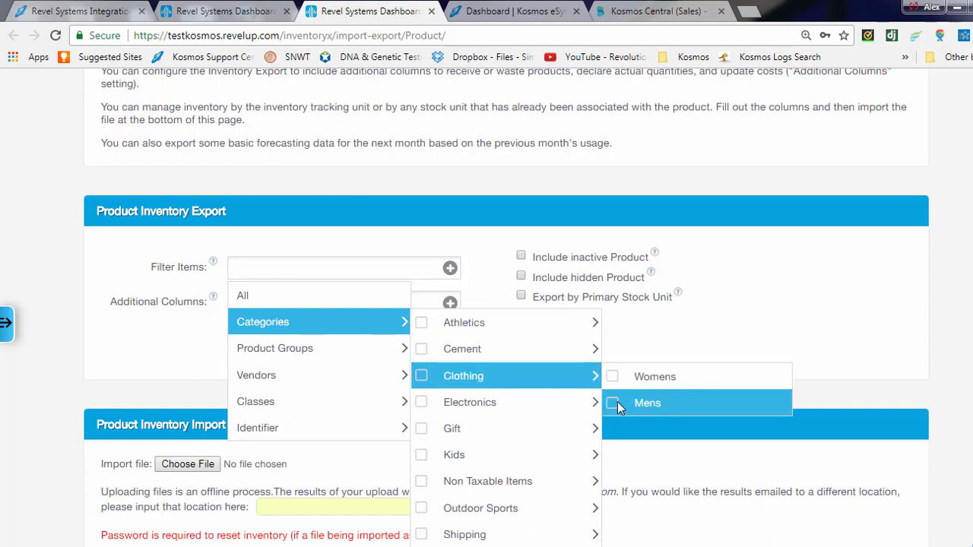
pyautogui.click(613, 404)
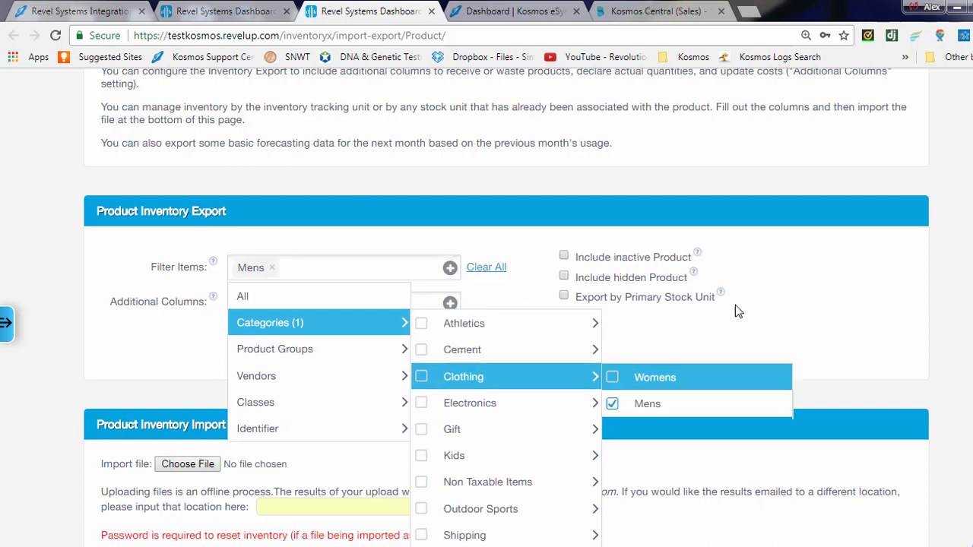
pyautogui.click(307, 268)
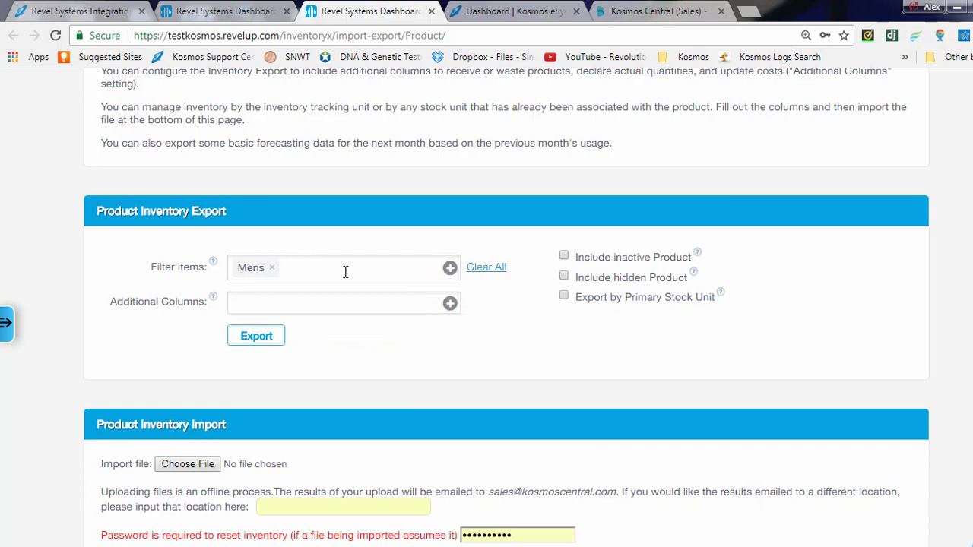
# Step: Add the vendor Adidas to the export's item filters
pyautogui.click(339, 270)
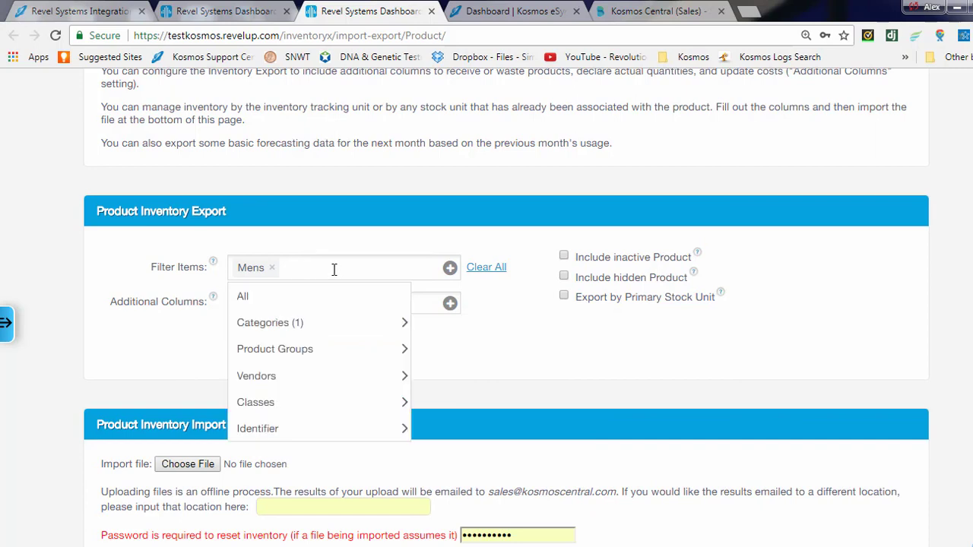
pyautogui.moveTo(273, 375)
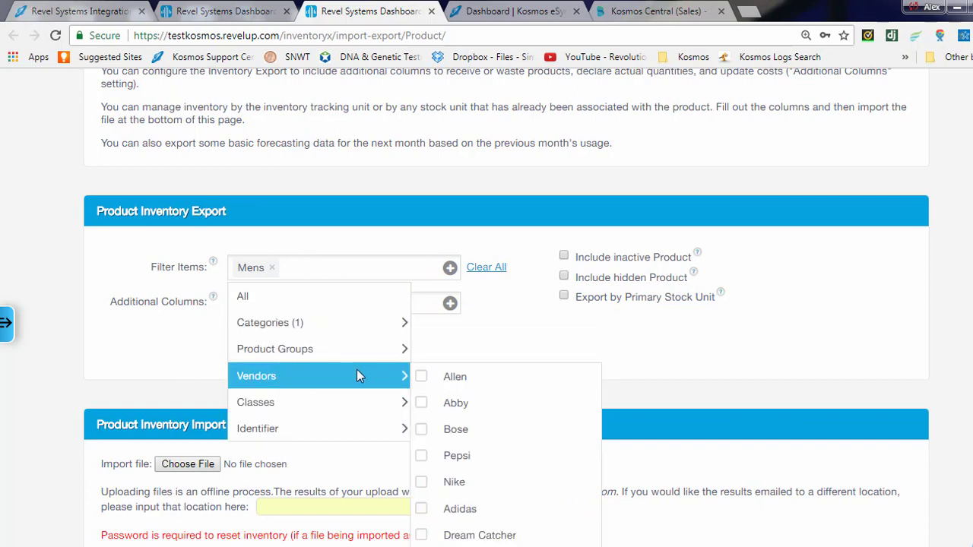
pyautogui.click(429, 506)
pyautogui.click(755, 373)
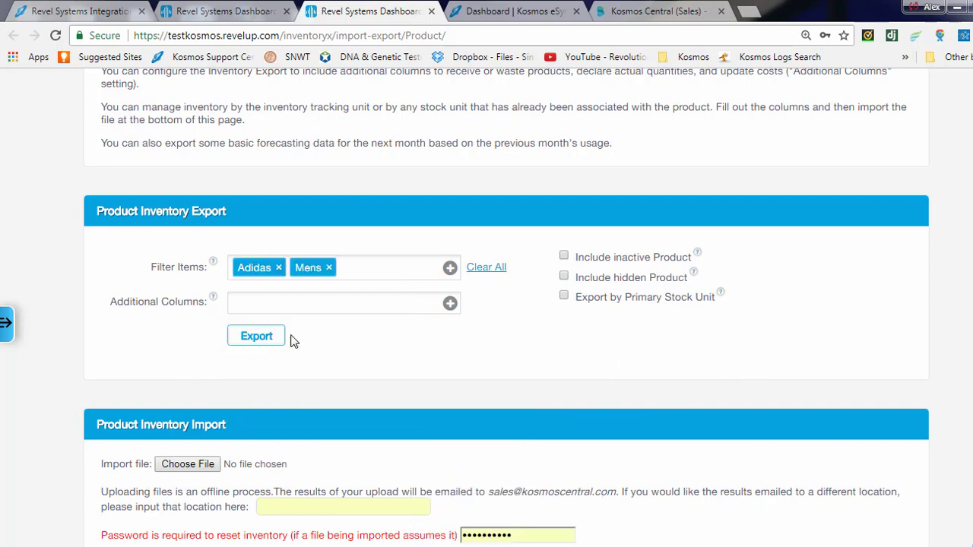
# Step: Include the Actual columns in the product inventory export and run the export
pyautogui.click(245, 307)
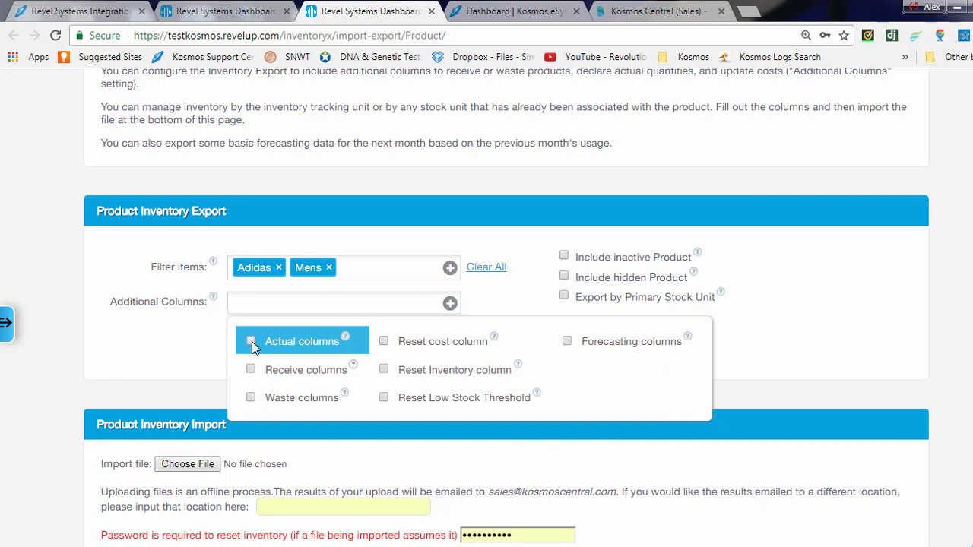
pyautogui.click(252, 342)
pyautogui.click(174, 351)
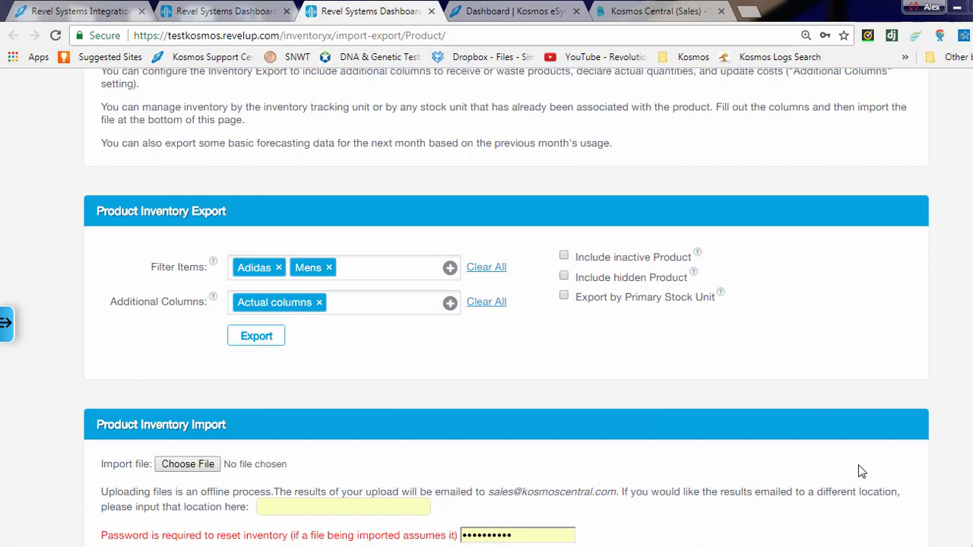
pyautogui.click(249, 334)
pyautogui.click(592, 387)
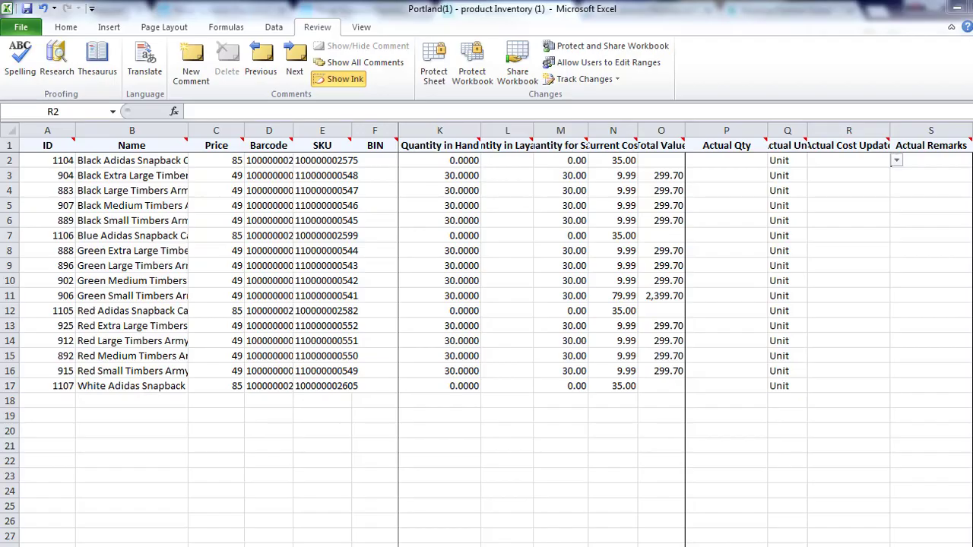
# Step: In the exported Excel workbook, copy the Quantity in Hand values K2:K17 into the Actual Qty column starting at P2
pyautogui.click(459, 162)
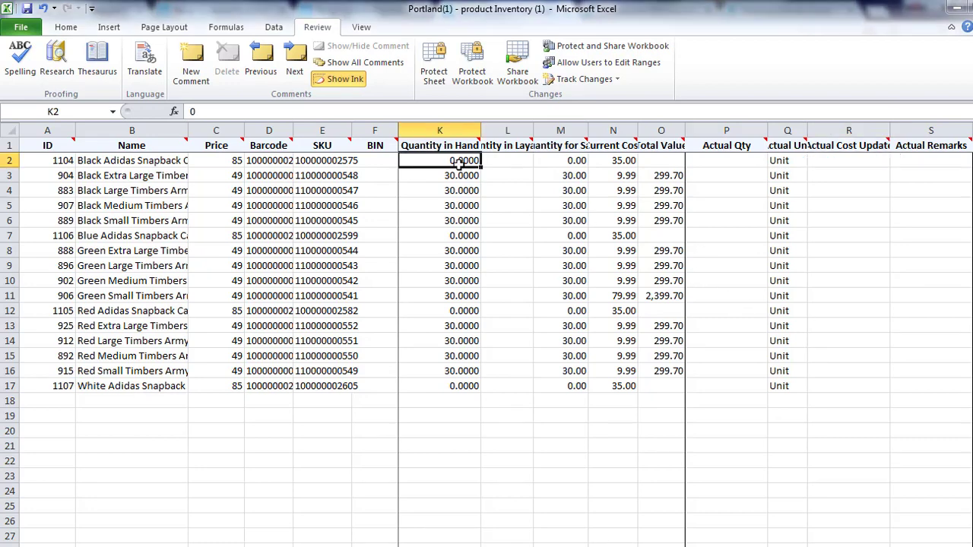
pyautogui.moveTo(460, 162); pyautogui.dragTo(450, 382)
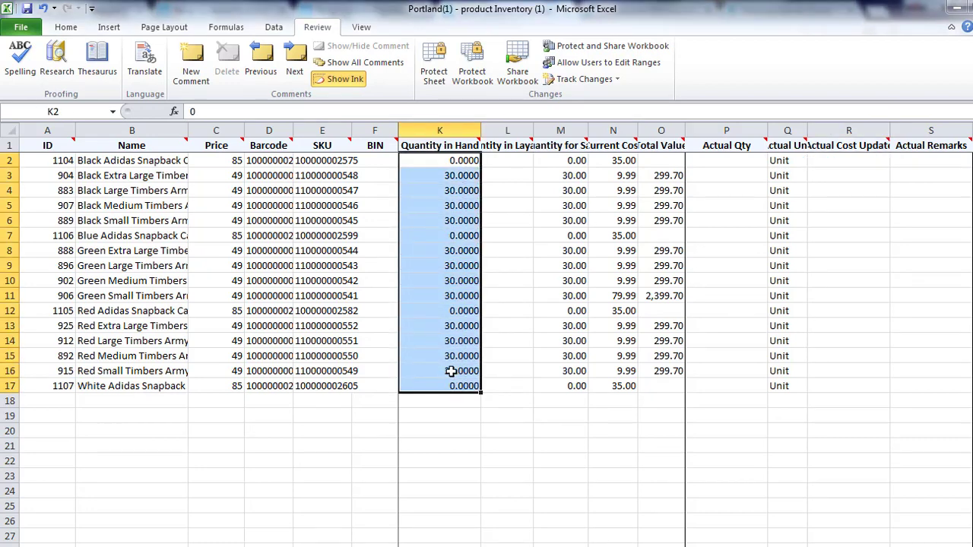
pyautogui.hotkey('ctrl', 'c')
pyautogui.click(722, 161)
pyautogui.hotkey('ctrl', 'v')
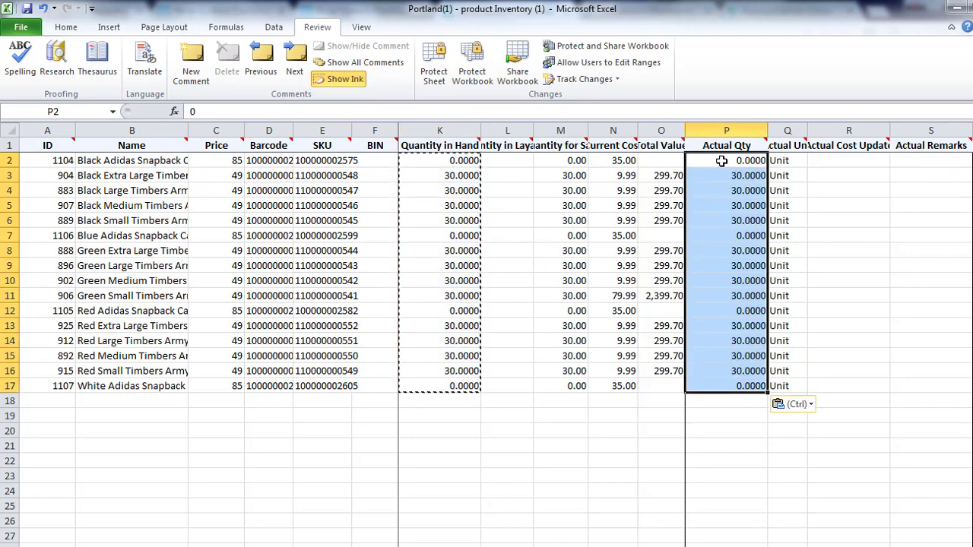
# Step: Enter No in R2 under Actual Cost Update and fill it down to R17
pyautogui.click(841, 160)
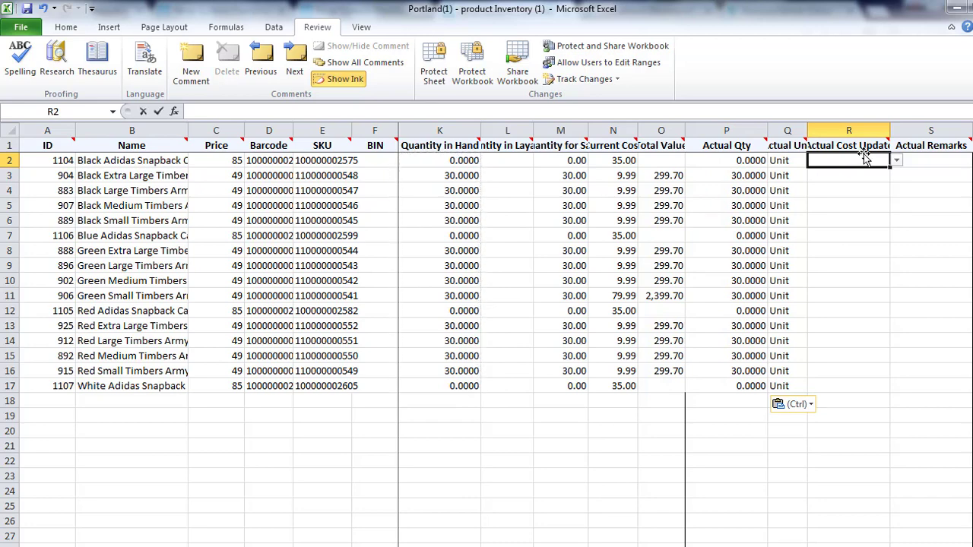
pyautogui.write('No')
pyautogui.press('Return')
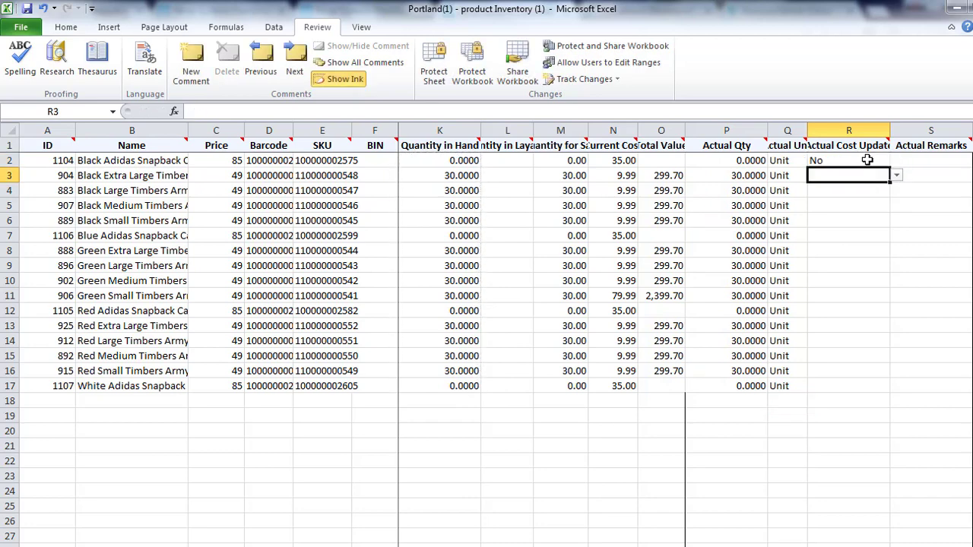
pyautogui.click(868, 159)
pyautogui.moveTo(890, 168); pyautogui.dragTo(870, 392)
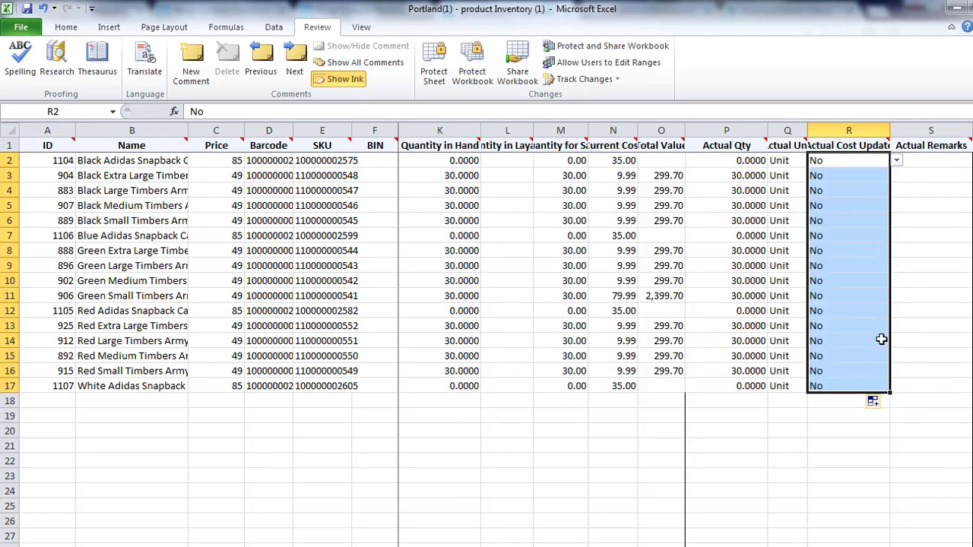
# Step: Enter QTY Update in S2 under Actual Remarks and fill it down to S17
pyautogui.click(927, 164)
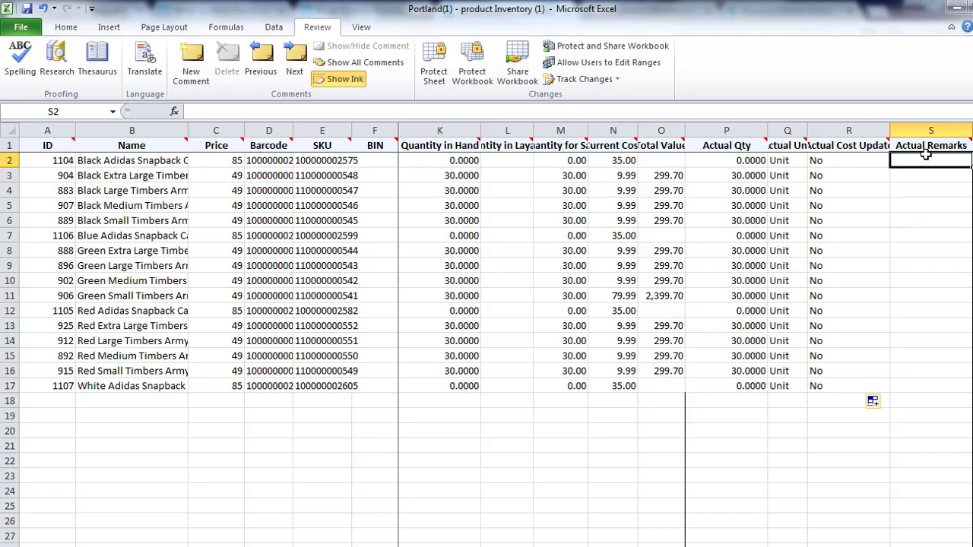
pyautogui.write('QTY Update')
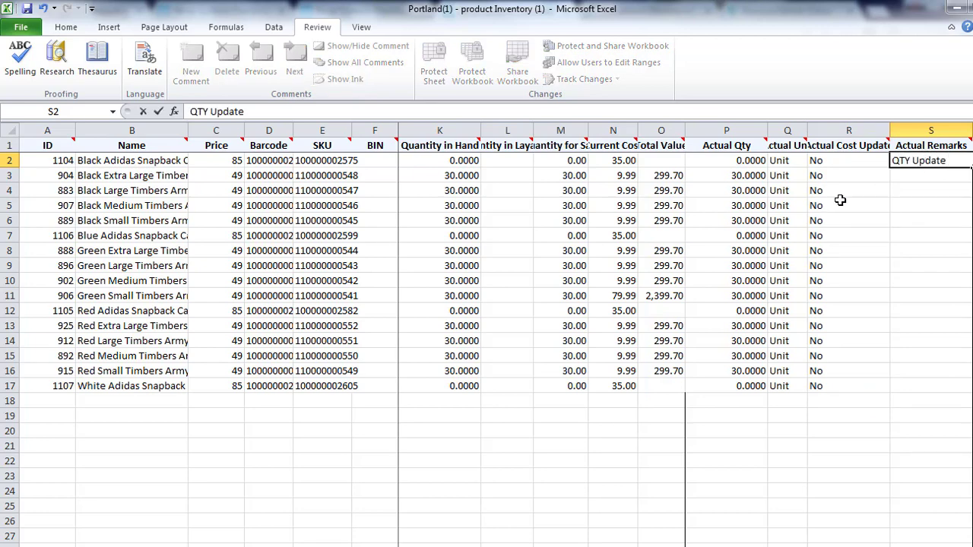
pyautogui.press('Return')
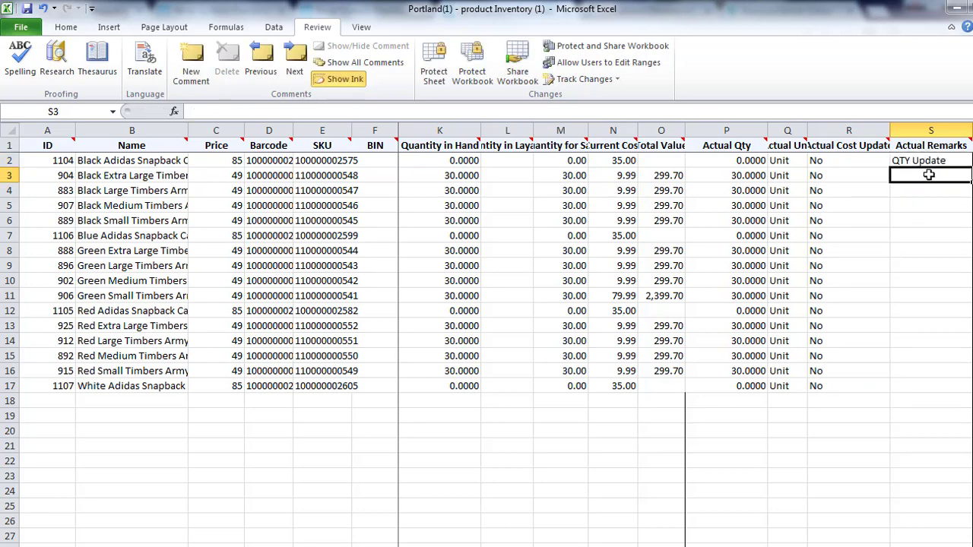
pyautogui.moveTo(970, 173); pyautogui.dragTo(959, 390)
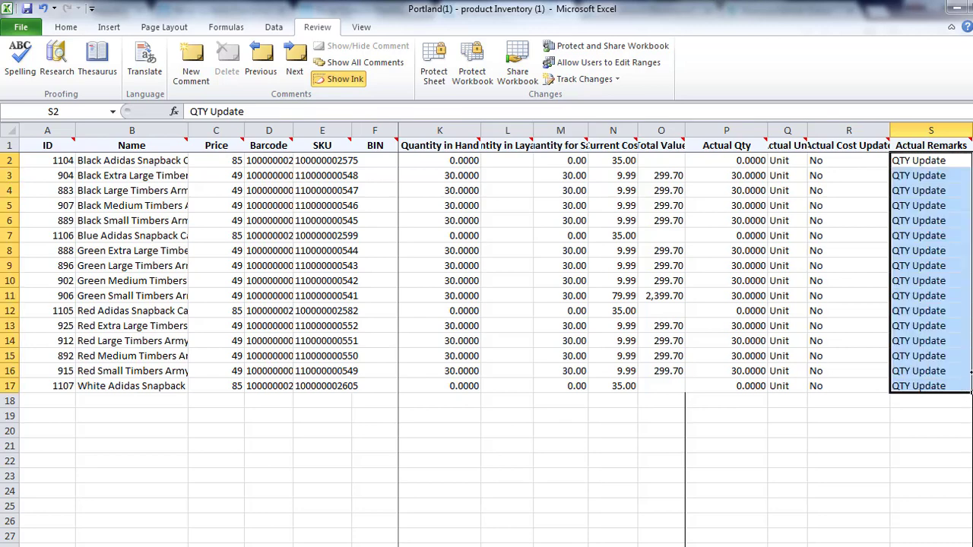
# Step: Set the Actual Qty of the four Adidas Snapback products (P2, P7, P12 and P17) to 15
pyautogui.click(749, 162)
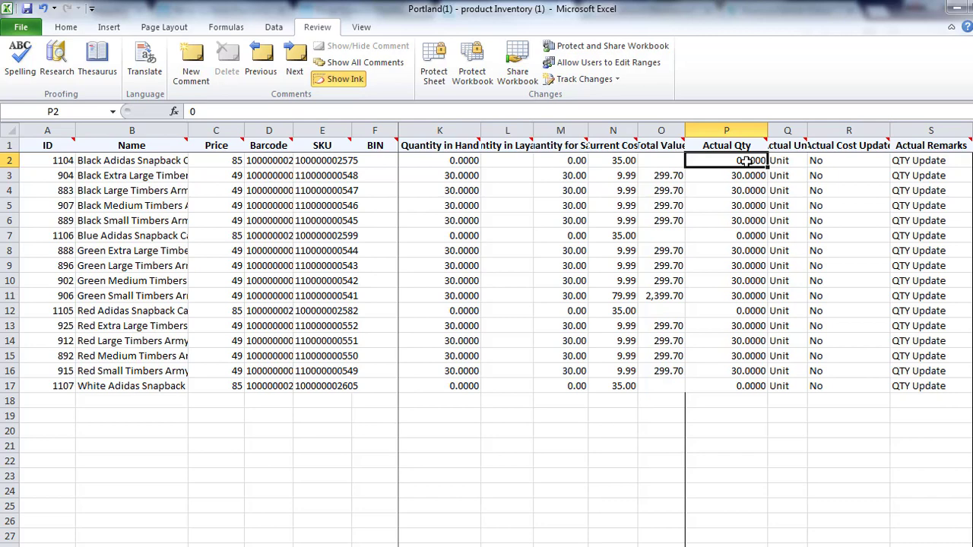
pyautogui.write('15')
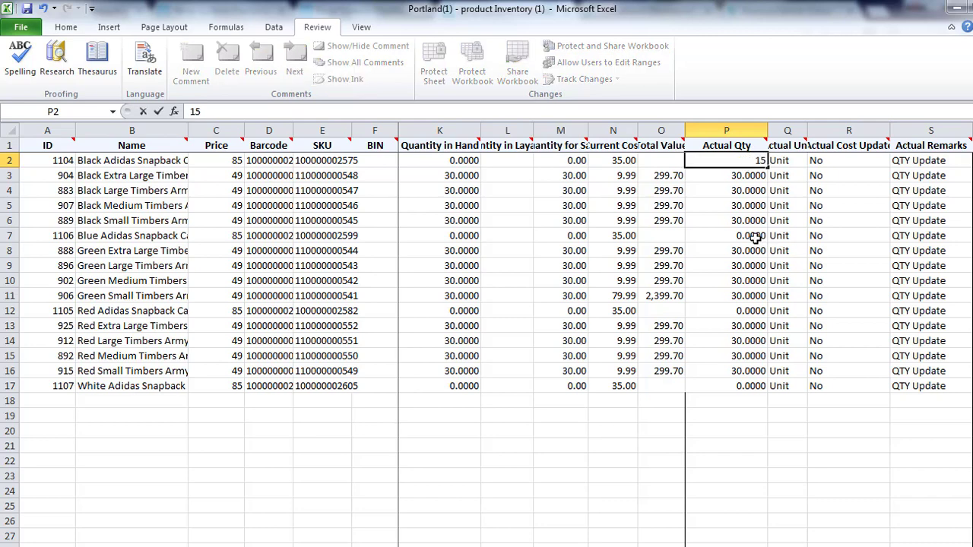
pyautogui.click(755, 237)
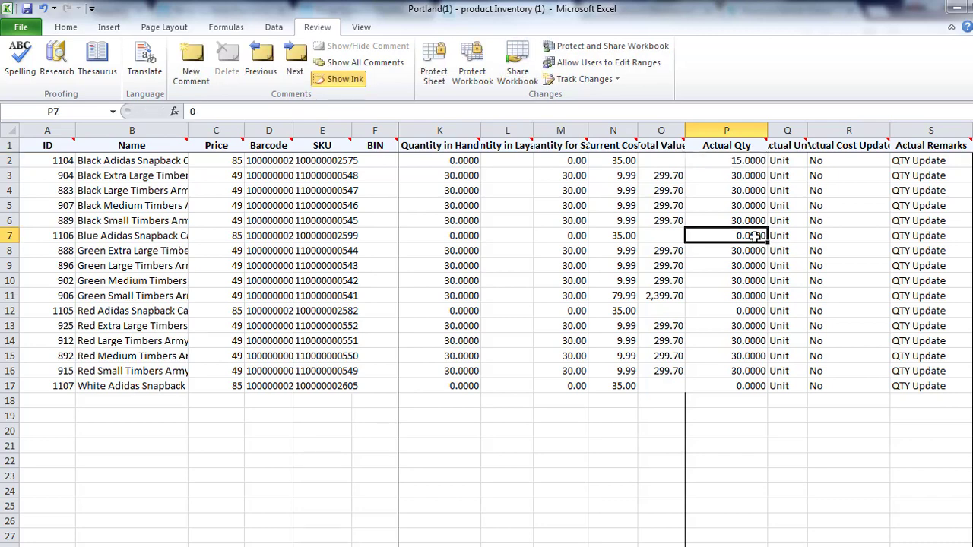
pyautogui.write('15')
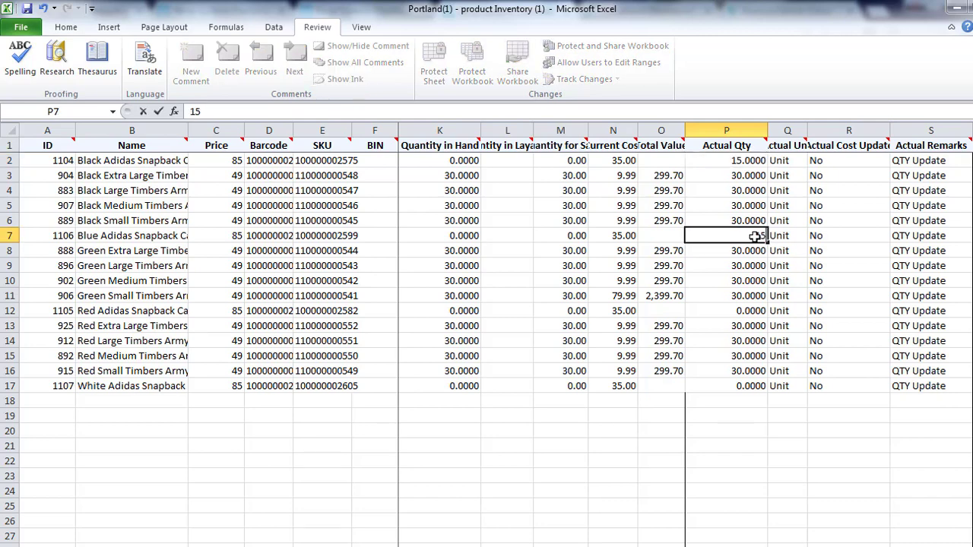
pyautogui.click(753, 311)
pyautogui.write('15')
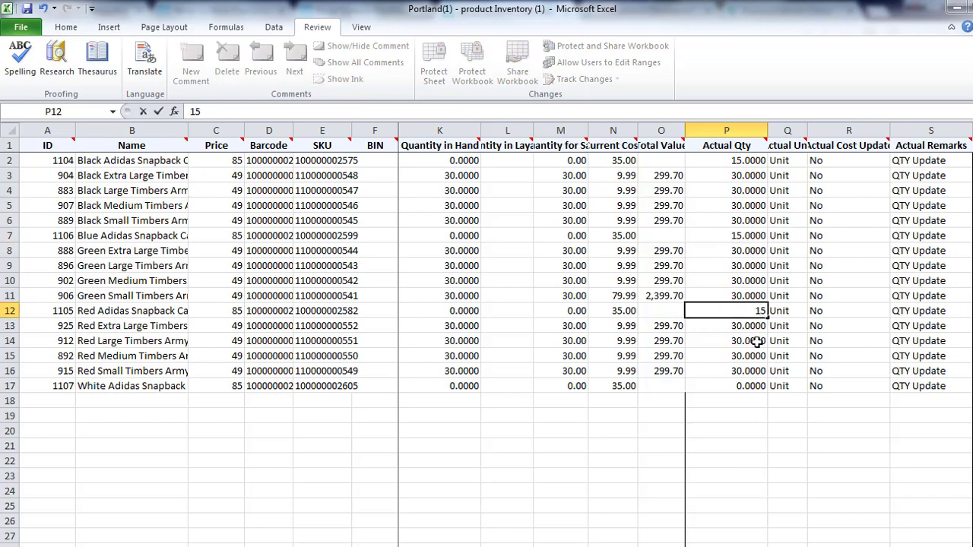
pyautogui.click(753, 386)
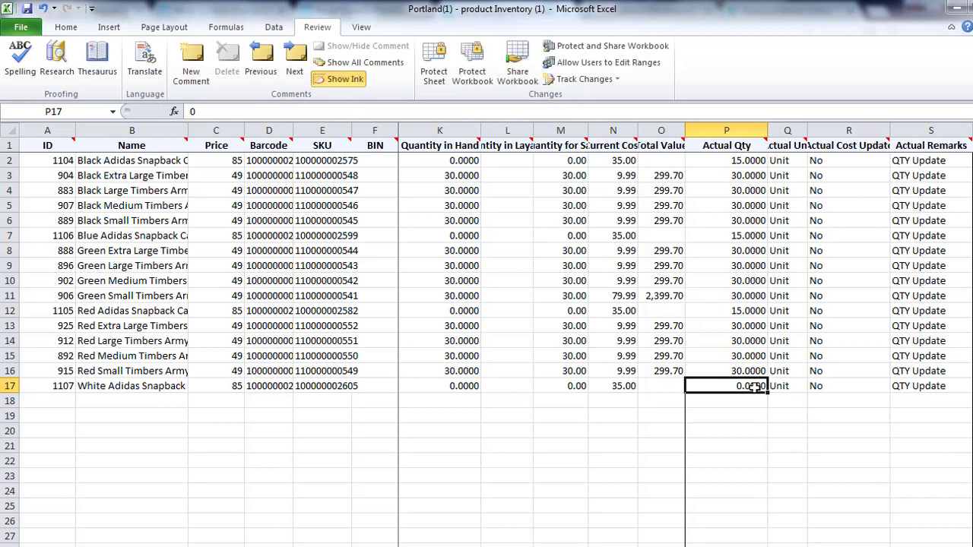
pyautogui.write('15')
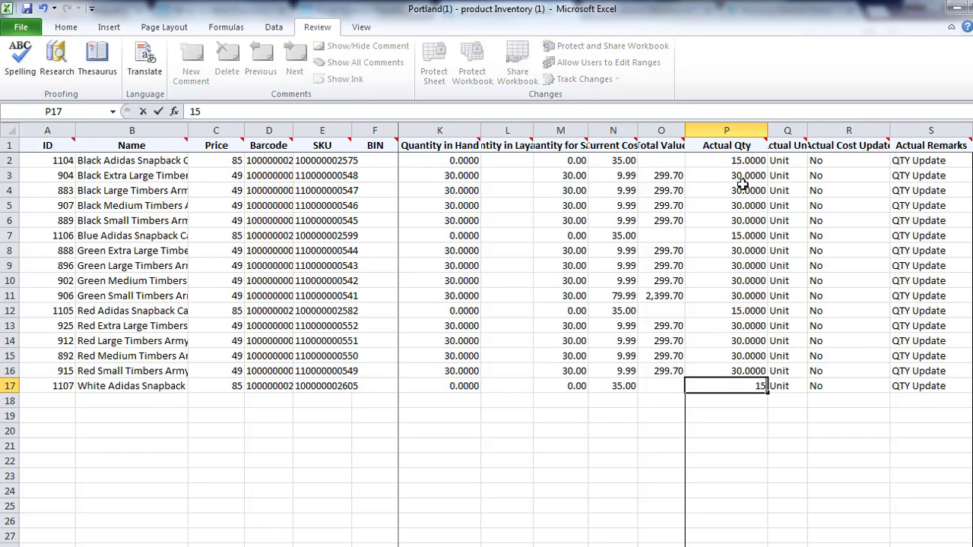
# Step: Set the Actual Qty of the Black Extra Large Timbers product in P3 to 29
pyautogui.click(749, 176)
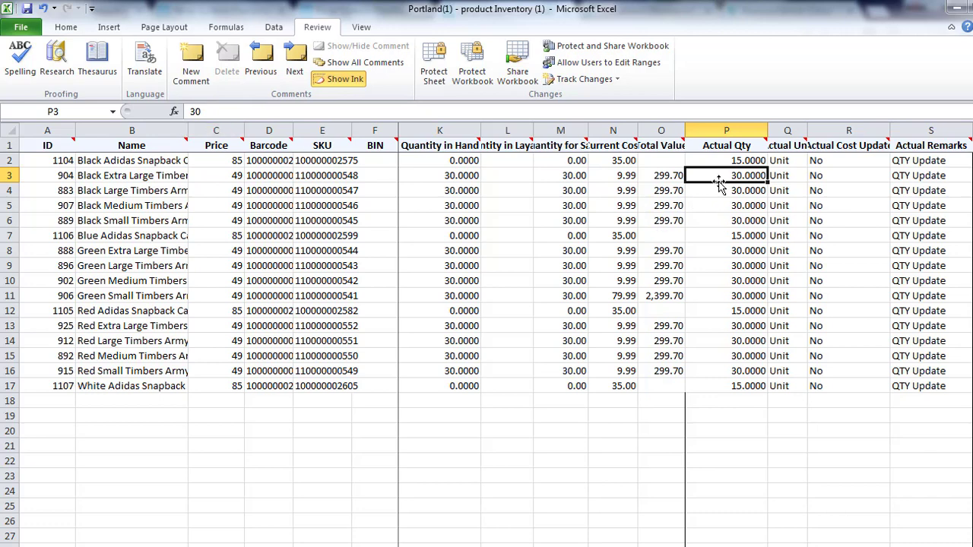
pyautogui.write('29+')
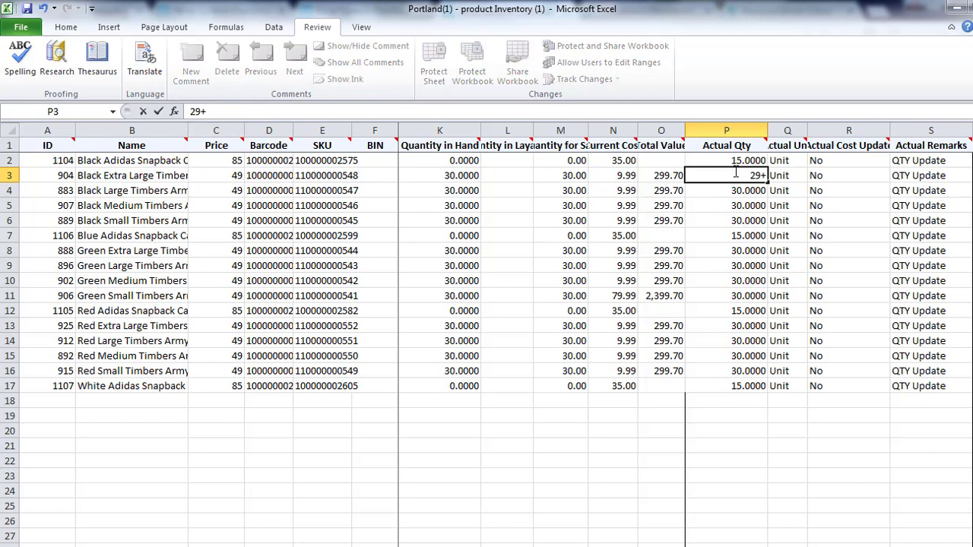
pyautogui.press('BackSpace')
# Step: Replace the Actual Remarks entry in S3 with Damaged and save the workbook
pyautogui.click(918, 174)
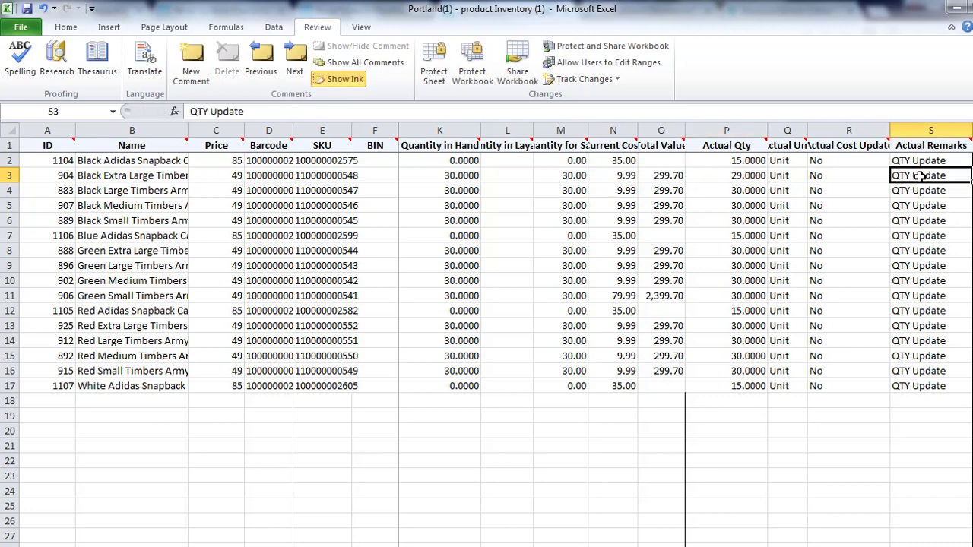
pyautogui.write('Damagf')
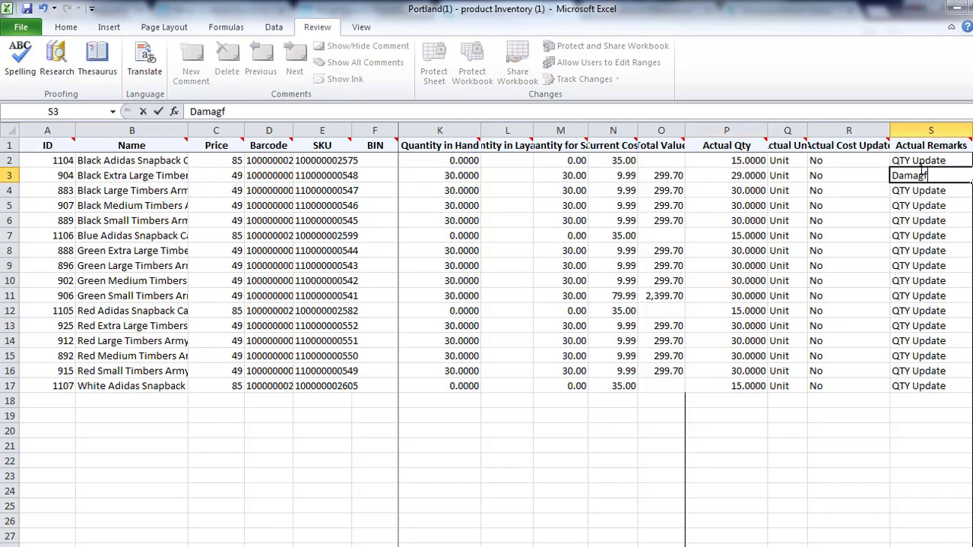
pyautogui.press('BackSpace')
pyautogui.write('ed')
pyautogui.click(26, 8)
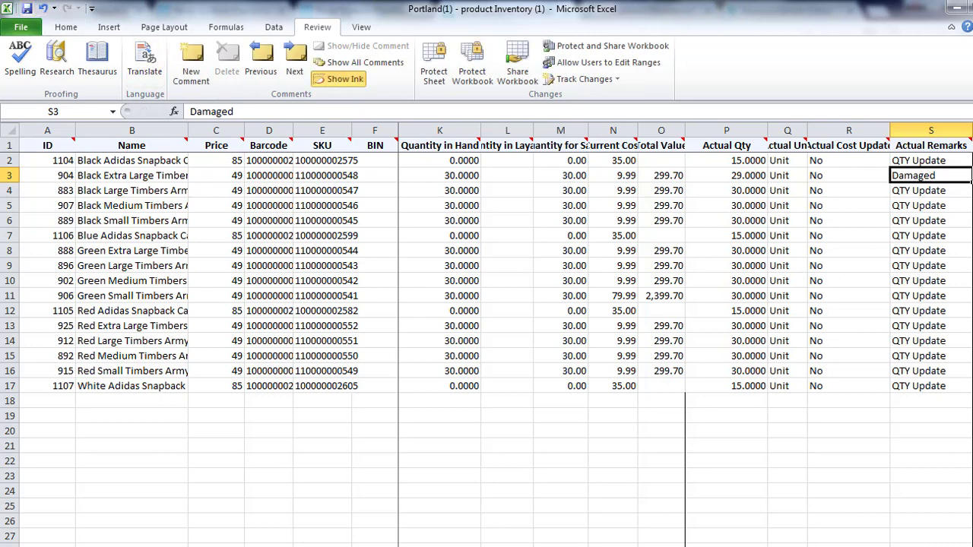
# Step: Switch back to Revel Systems and import the Portland(1) - product Inventory (1) workbook through Product Inventory Import
pyautogui.hotkey('alt', 'Tab')
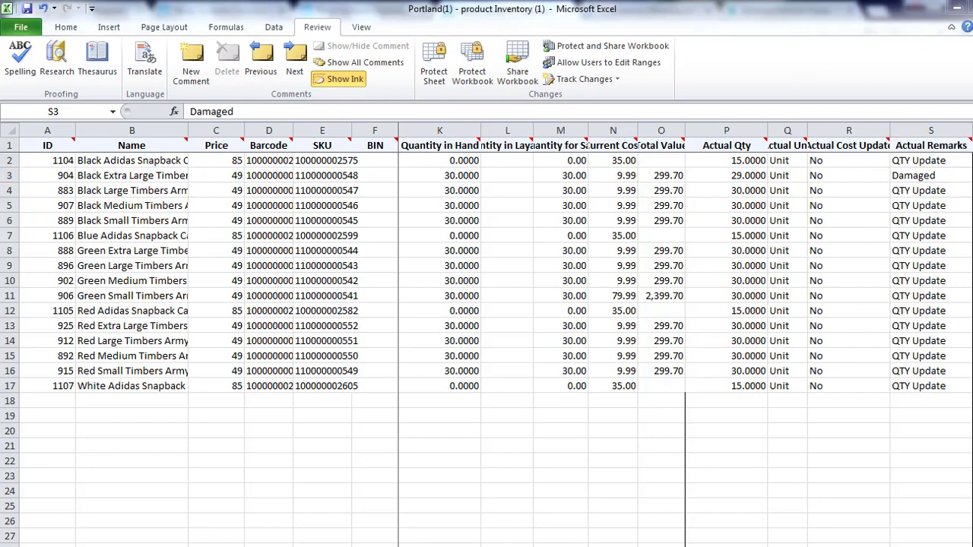
pyautogui.hotkey('alt', 'F4')
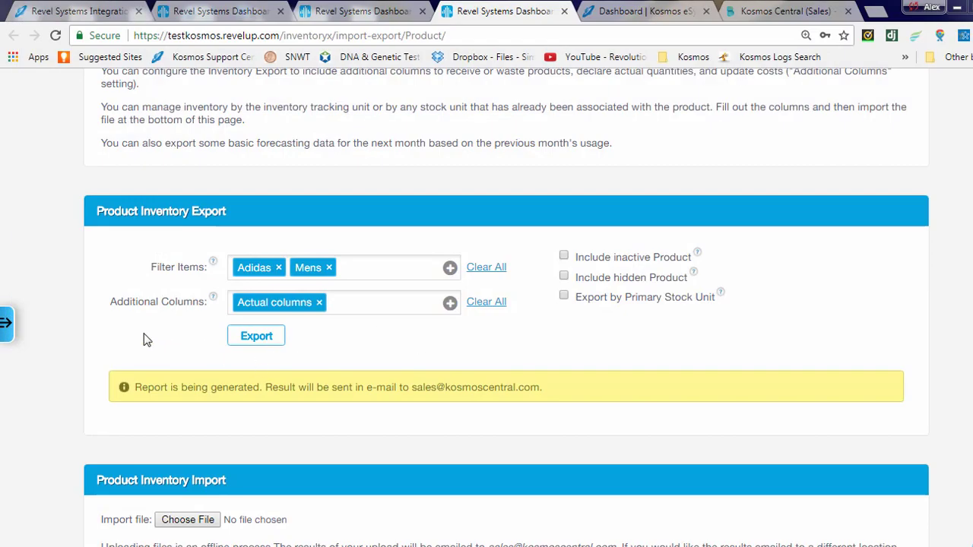
pyautogui.scroll(-2, 152, 358)
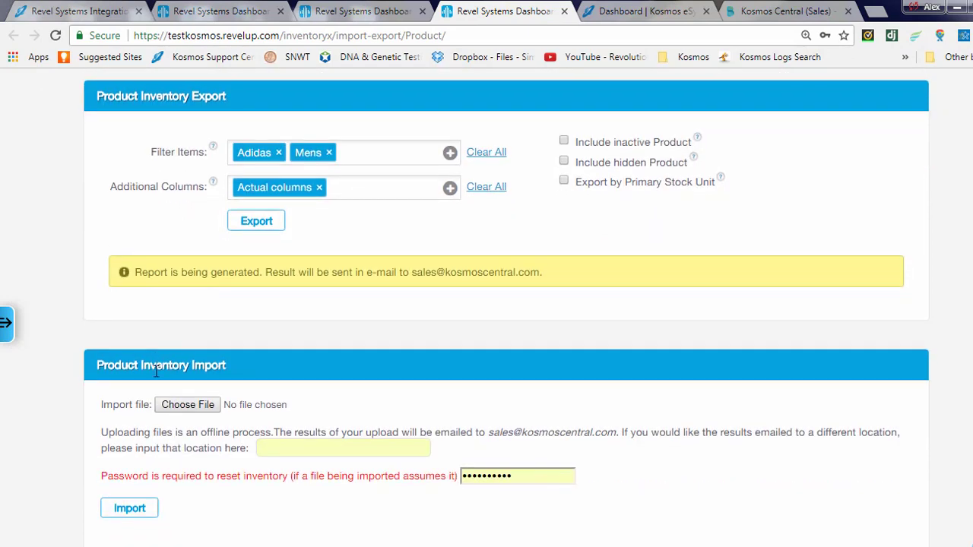
pyautogui.click(188, 406)
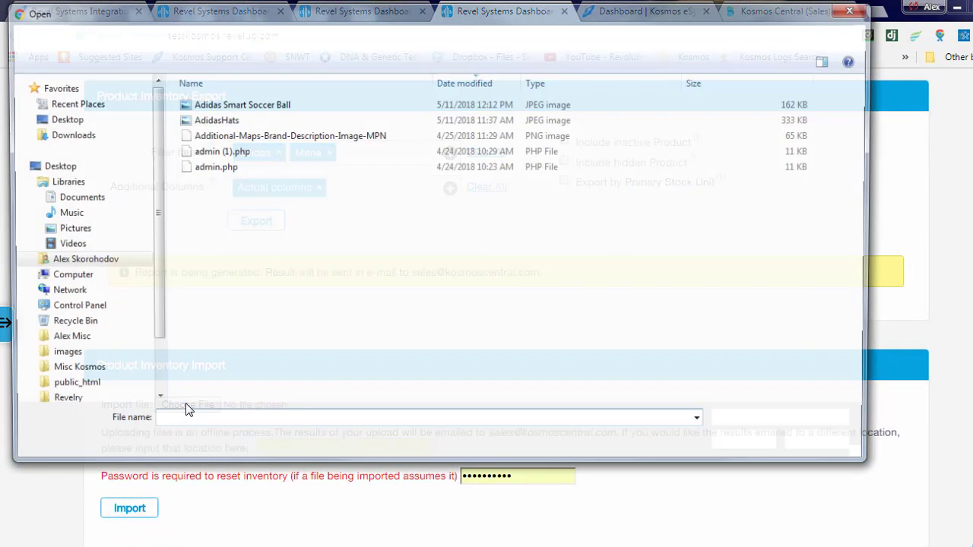
pyautogui.click(213, 108)
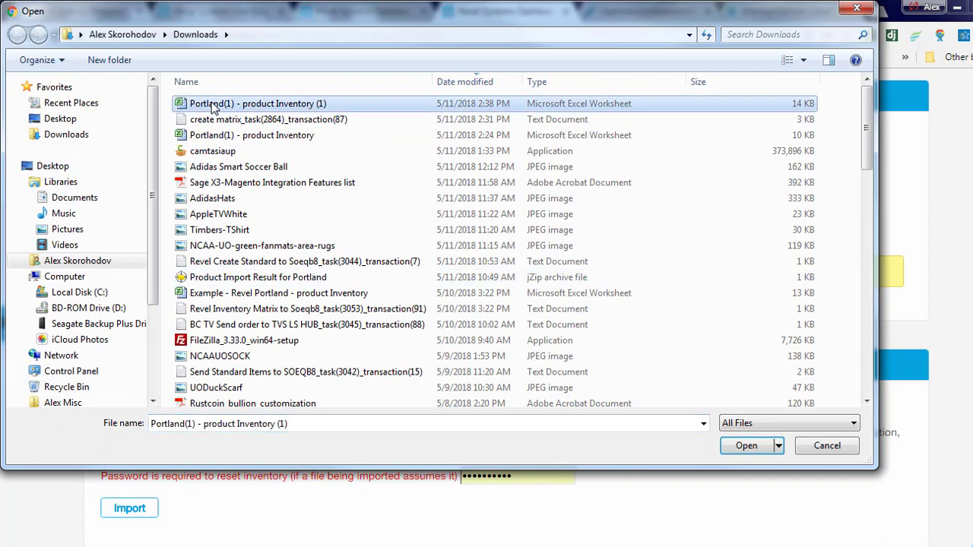
pyautogui.doubleClick(214, 107)
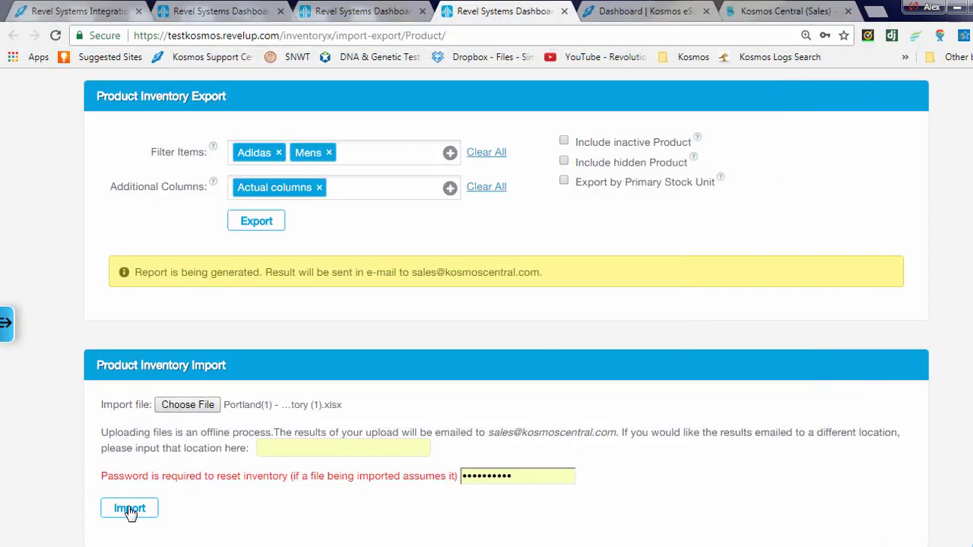
pyautogui.click(130, 509)
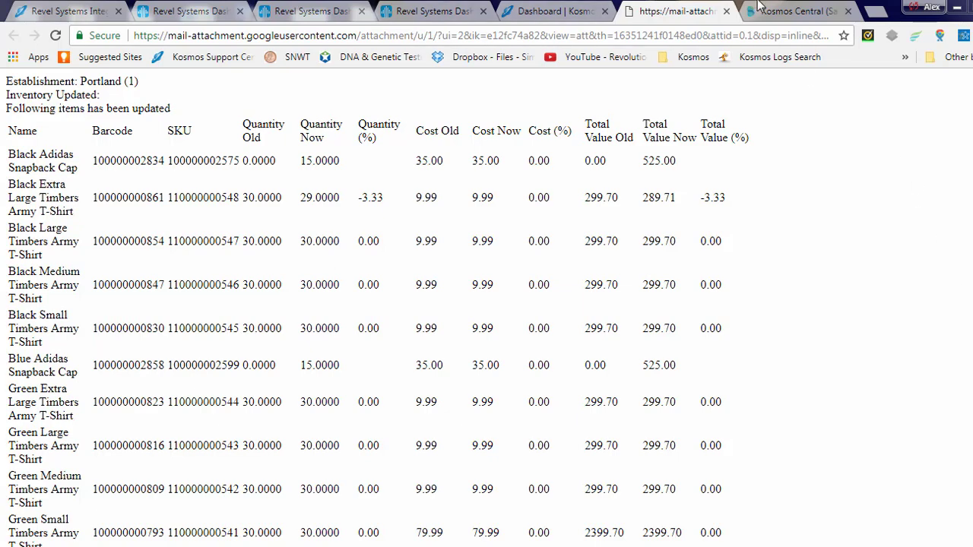
# Step: Switch to the BigCommerce product list and reload it to check the current stock levels
pyautogui.click(762, 12)
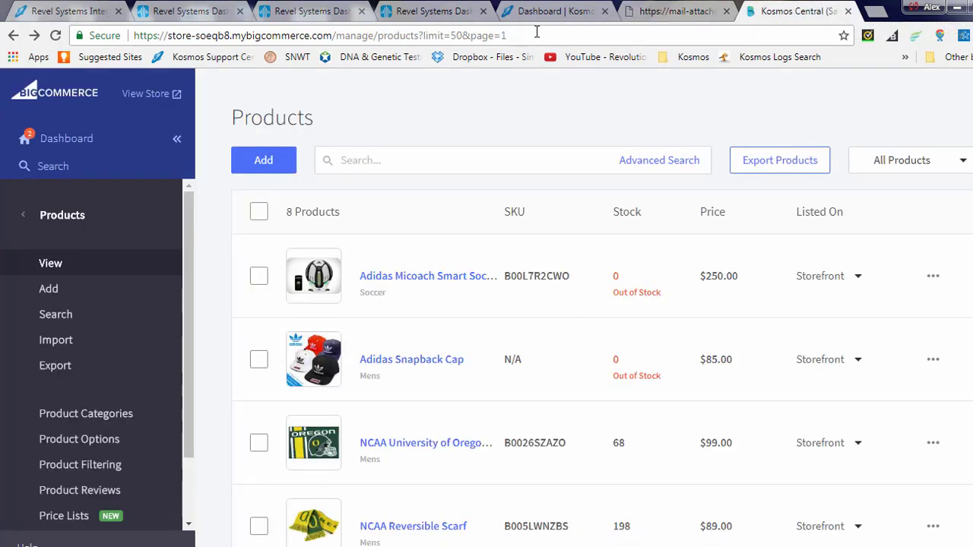
pyautogui.click(535, 31)
pyautogui.press('Return')
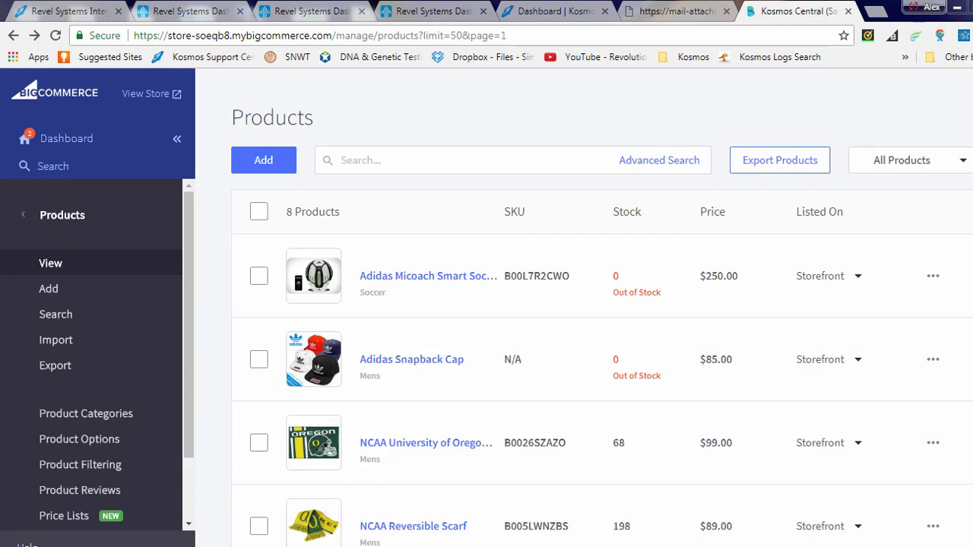
# Step: In Kosmos eSync, run the Revel Inventory Matrix to Soeqb8 task and the Standard Inventory Only to Soeqb8 task
pyautogui.click(522, 13)
pyautogui.scroll(-3, 200, 379)
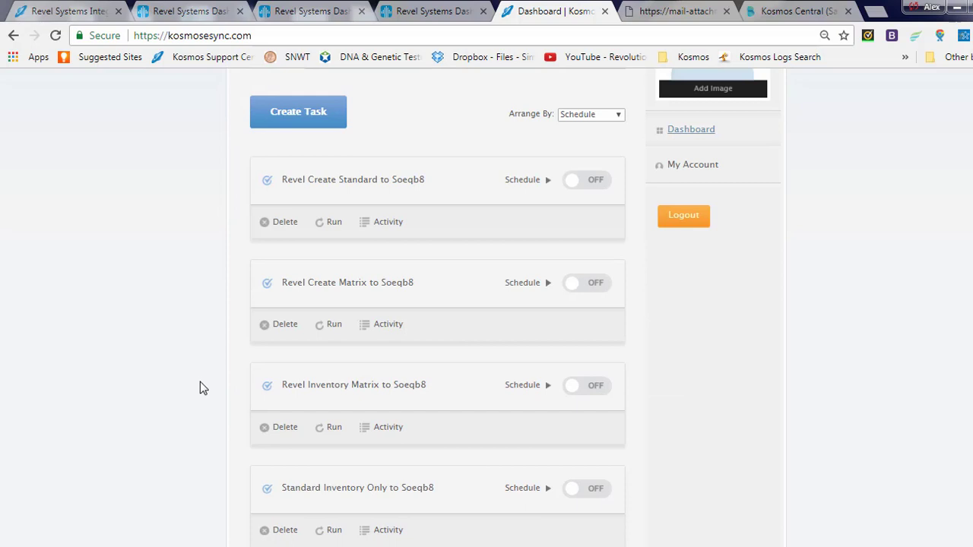
pyautogui.click(333, 430)
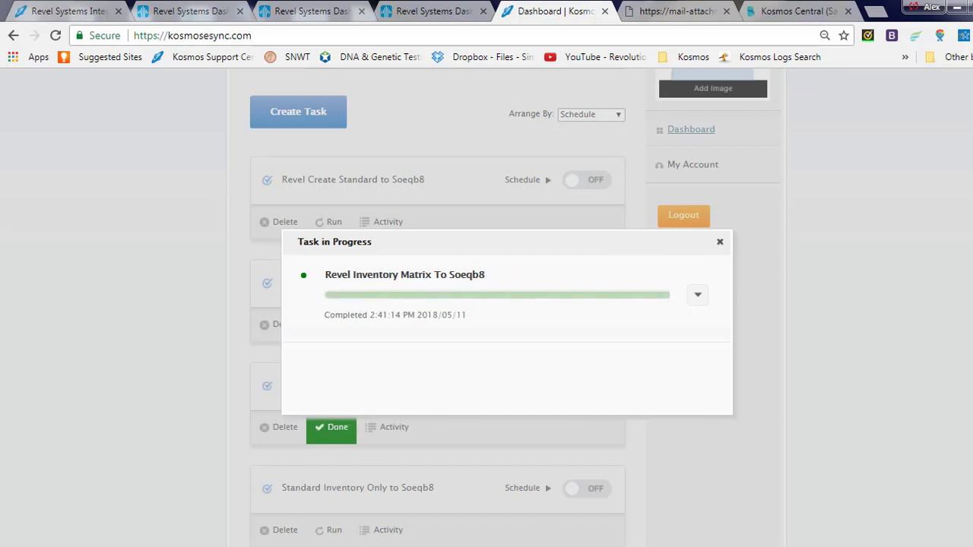
pyautogui.click(721, 242)
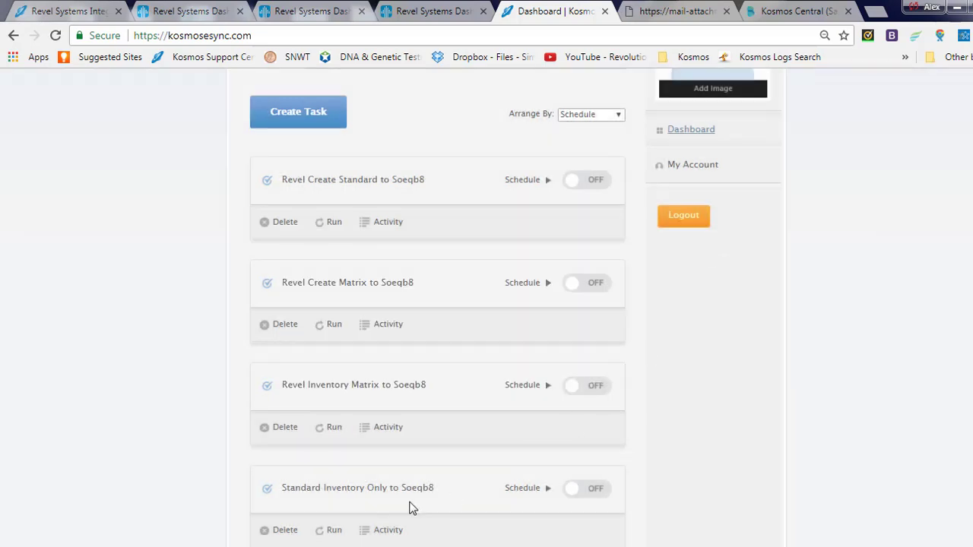
pyautogui.click(332, 533)
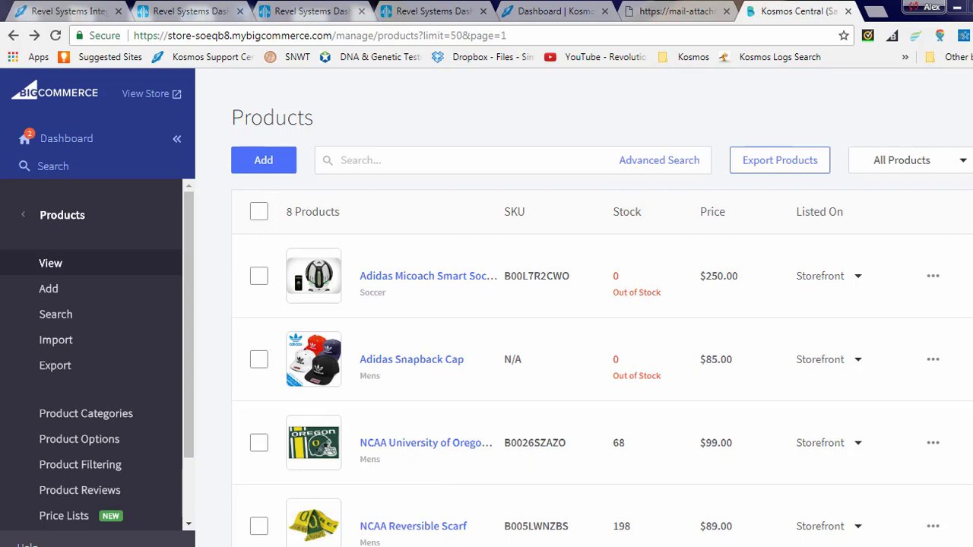
# Step: Reload the BigCommerce product list and check the stock of the Adidas Snapback Cap and Timbers Army T-Shirts
pyautogui.click(57, 37)
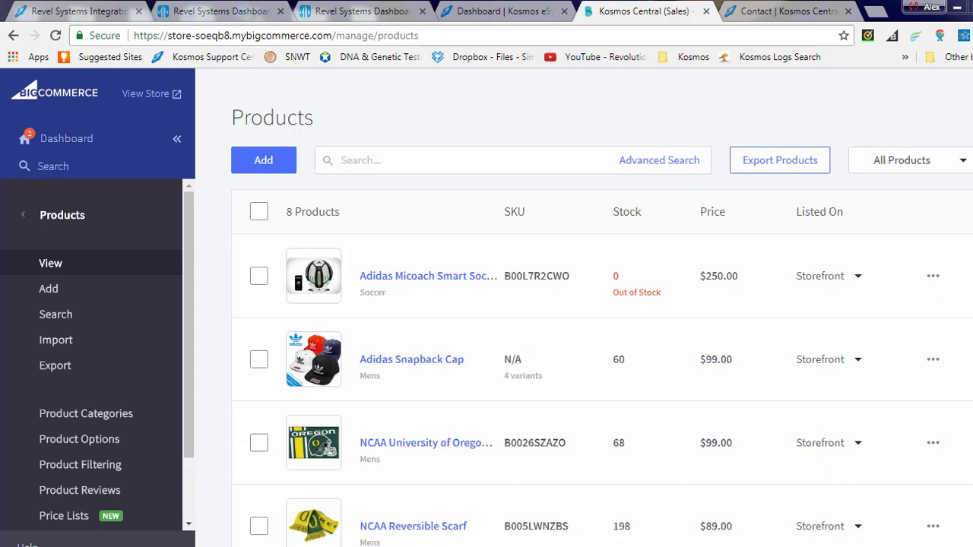
pyautogui.click(582, 361)
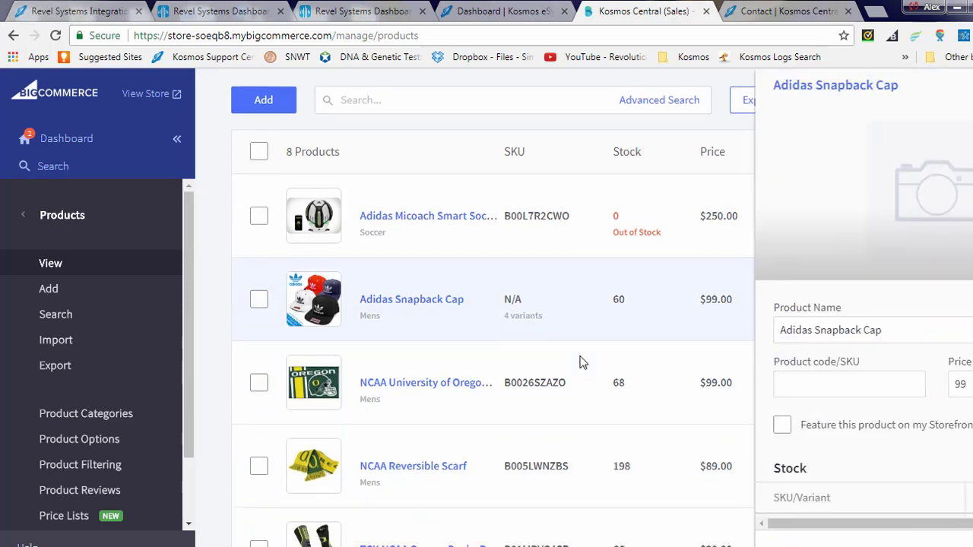
pyautogui.scroll(-3, 583, 362)
pyautogui.scroll(-1, 579, 362)
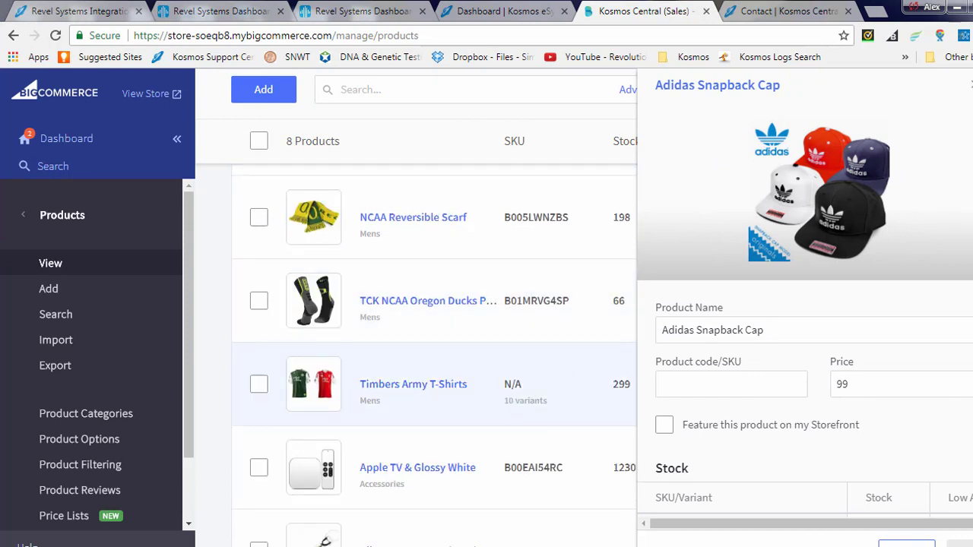
pyautogui.click(972, 86)
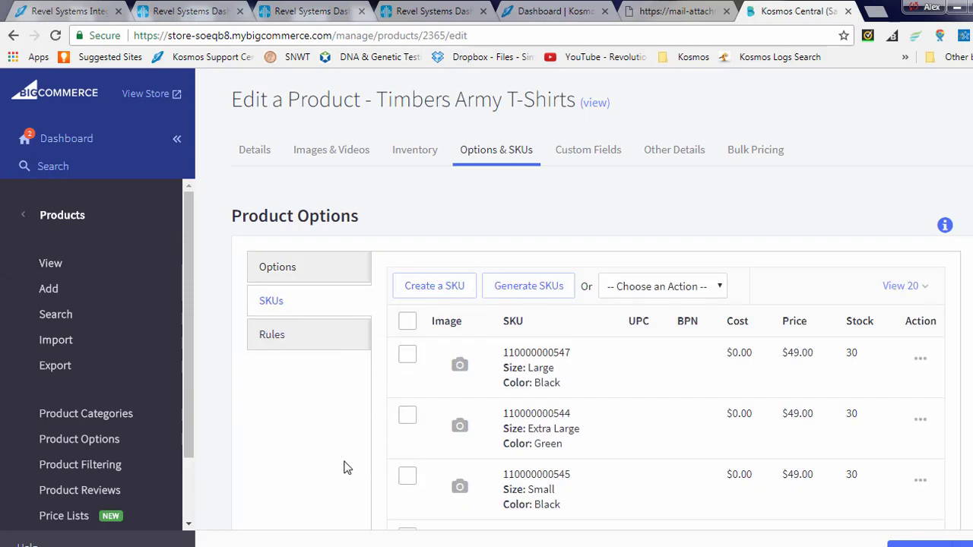
# Step: Review the SKU stock of the Timbers Army T-Shirts product and check the Black Extra Large variant
pyautogui.scroll(-2, 405, 429)
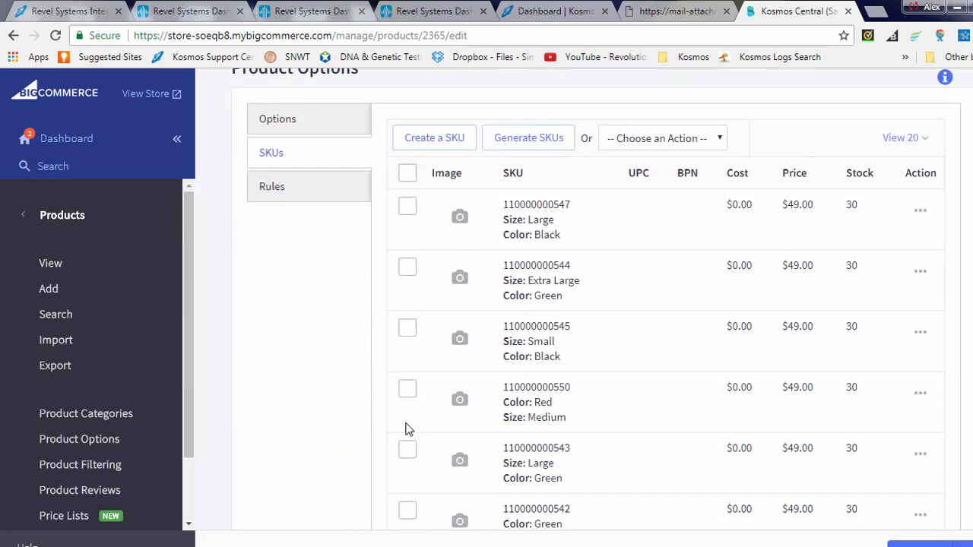
pyautogui.scroll(-5, 406, 430)
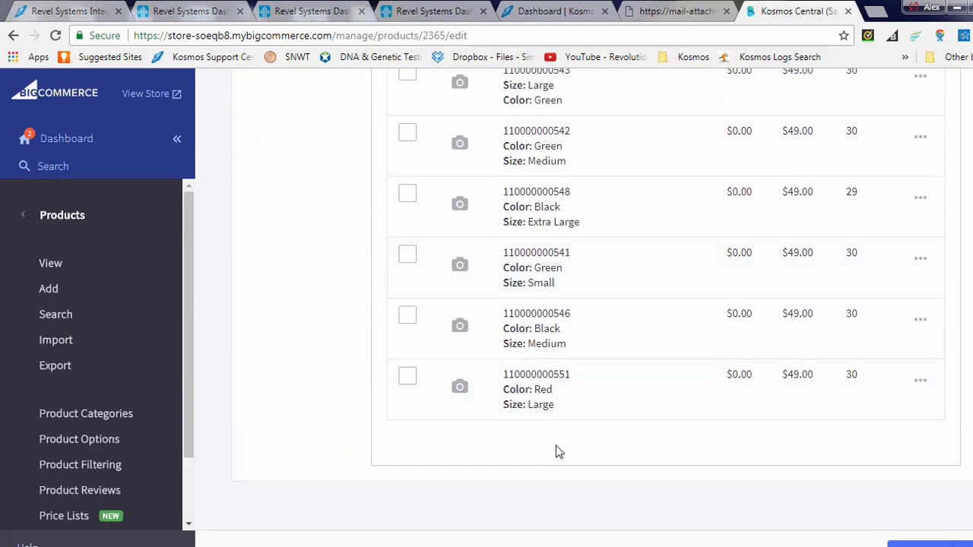
pyautogui.scroll(2, 859, 345)
pyautogui.doubleClick(852, 343)
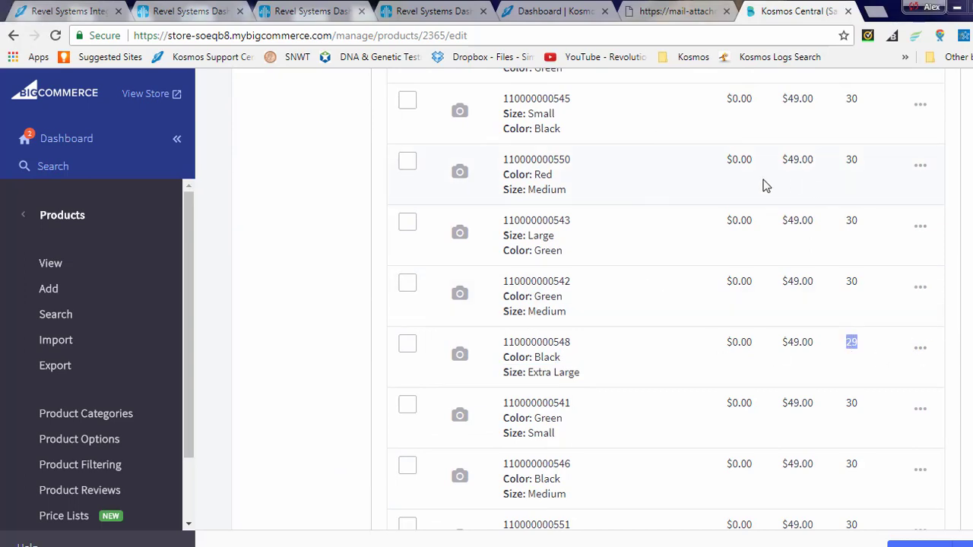
# Step: In Kosmos eSync, schedule the Revel Inventory Matrix to Soeqb8 task to run every day, every 1 hour
pyautogui.click(584, 14)
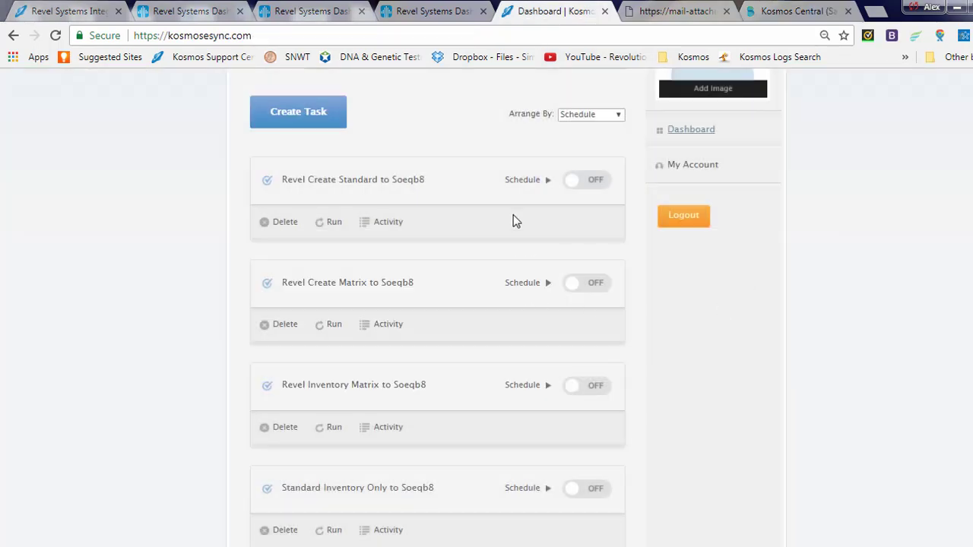
pyautogui.click(598, 394)
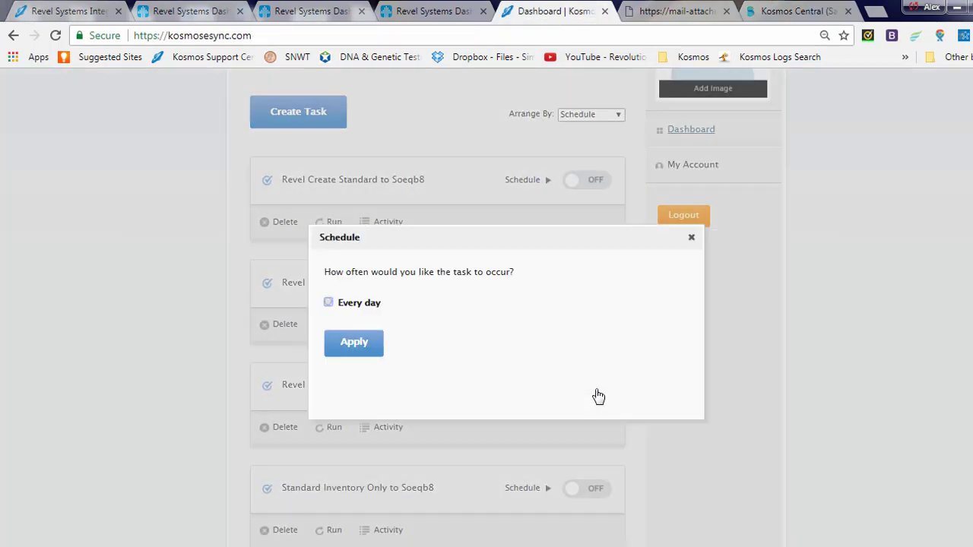
pyautogui.click(329, 303)
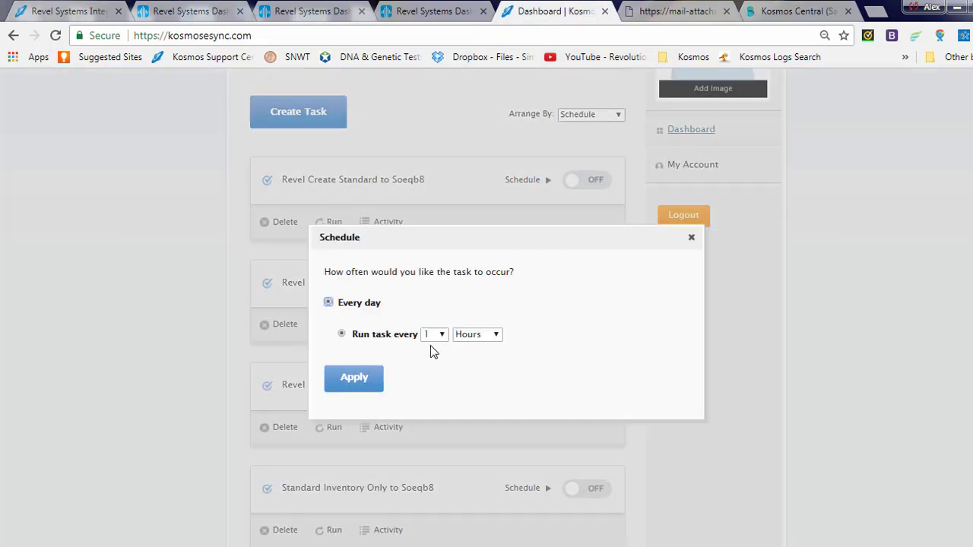
pyautogui.click(473, 340)
pyautogui.click(475, 349)
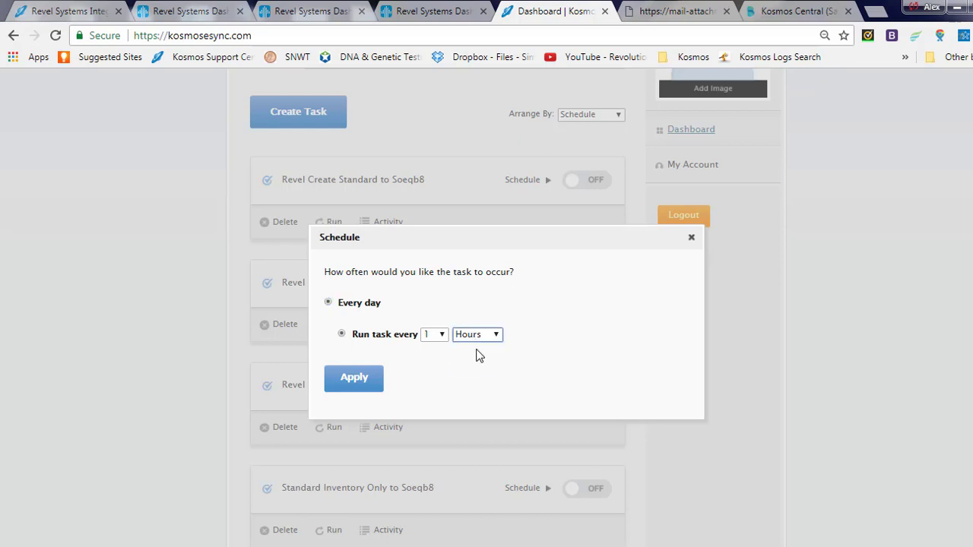
pyautogui.click(374, 378)
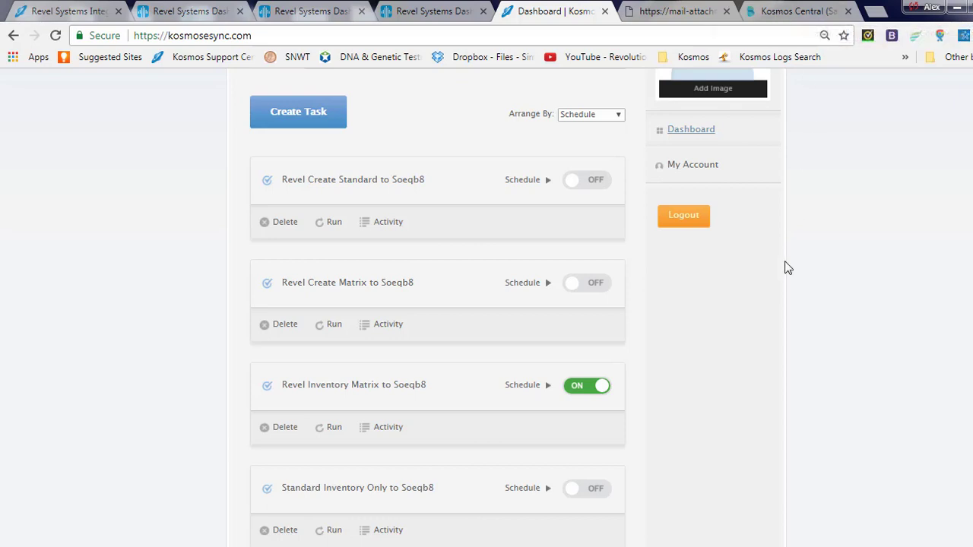
# Step: Open the Contact page of the Kosmos Central website and look over its contact details and form
pyautogui.click(680, 11)
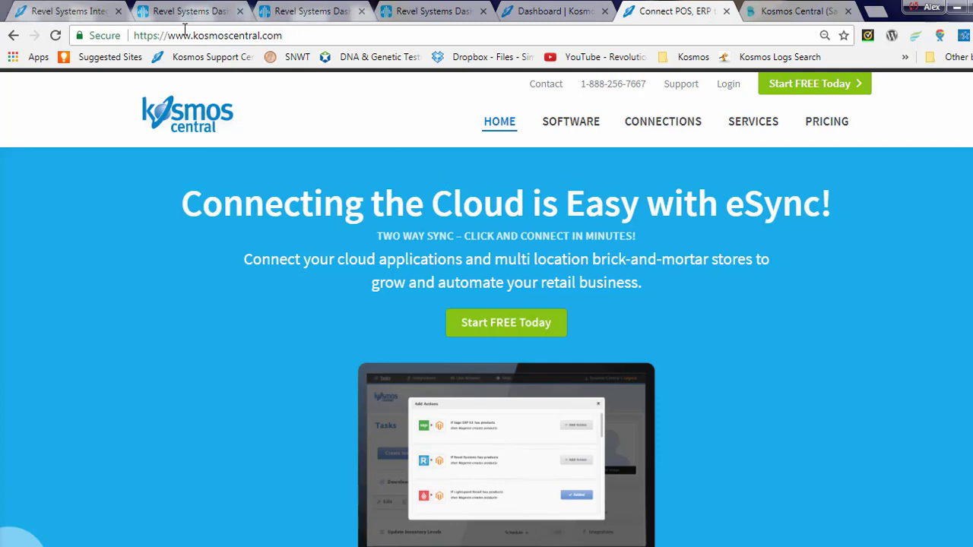
pyautogui.click(122, 31)
pyautogui.click(201, 281)
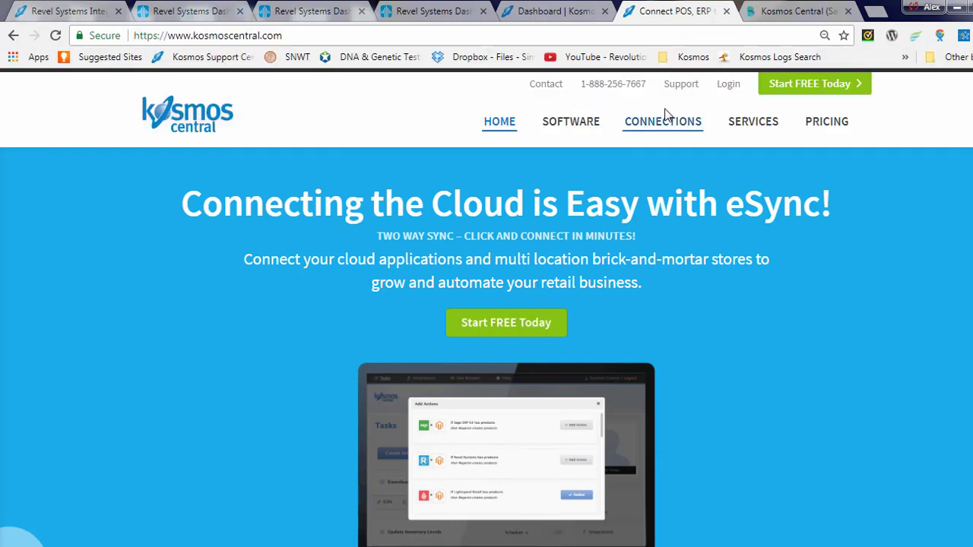
pyautogui.click(544, 87)
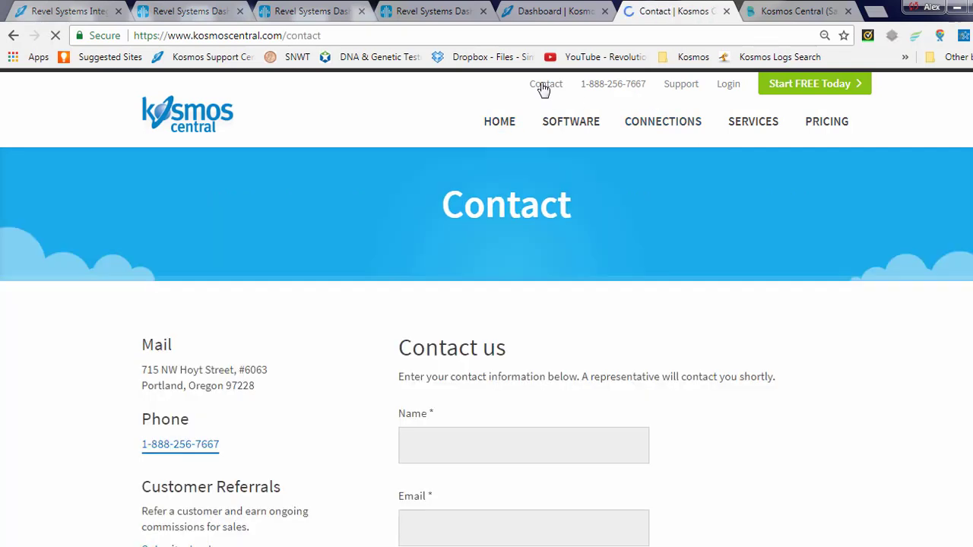
pyautogui.scroll(-1, 297, 324)
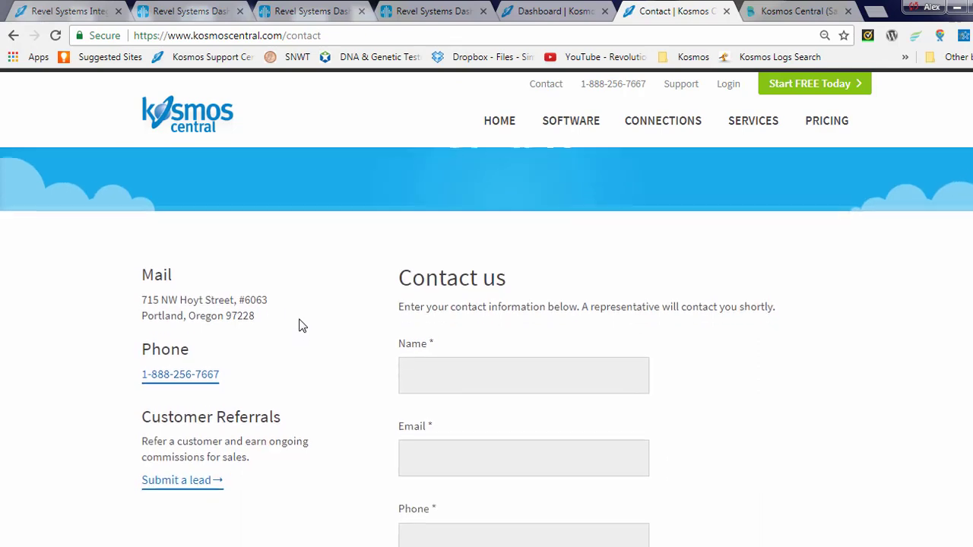